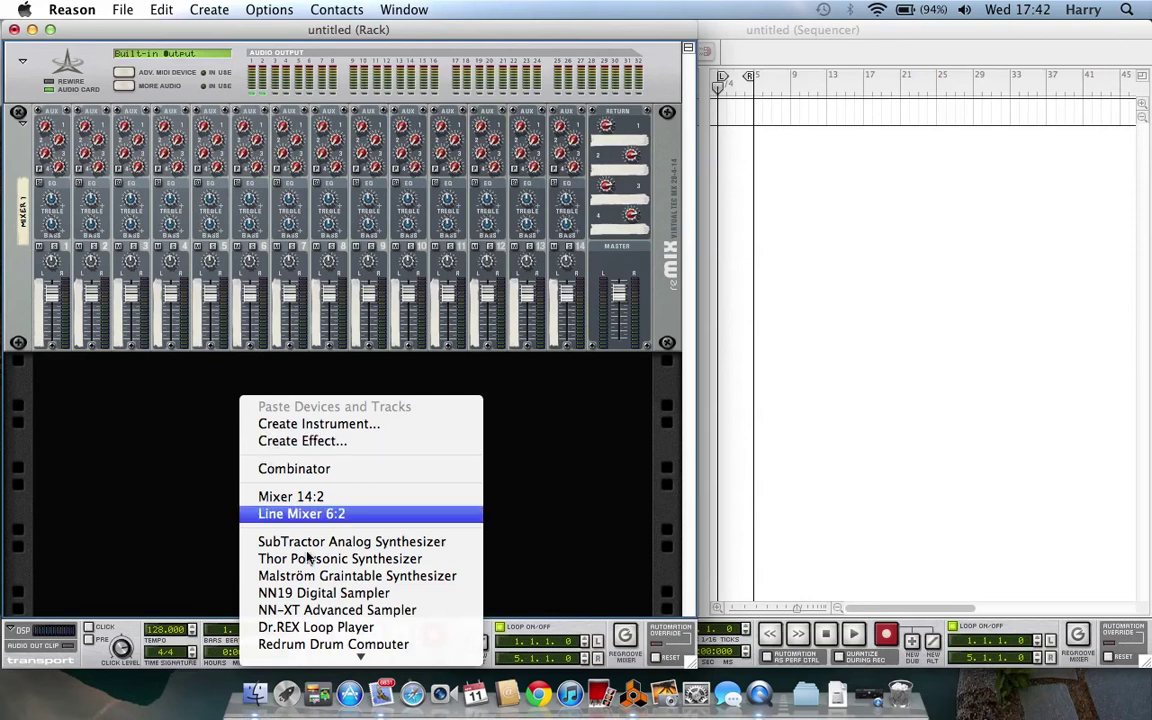
Add a Combinator below the mixer and rename it 'Sidechain'.
{"action": "left_click", "coordinate": [339, 469]}
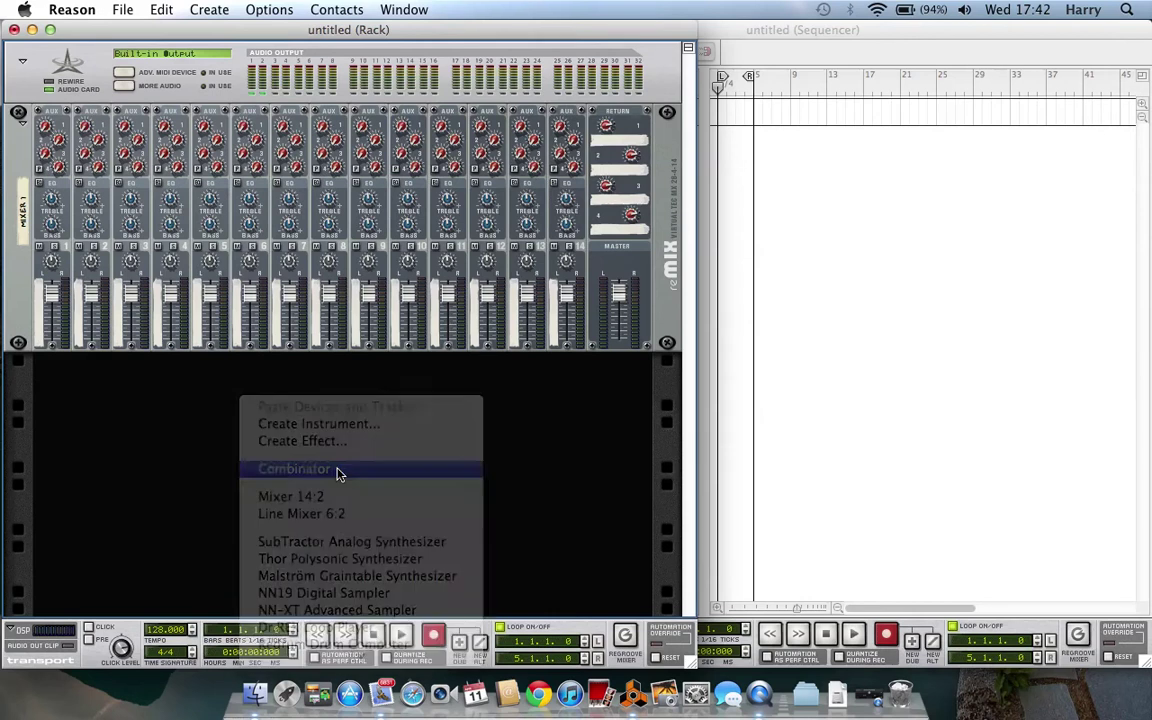
{"action": "left_click", "coordinate": [121, 371]}
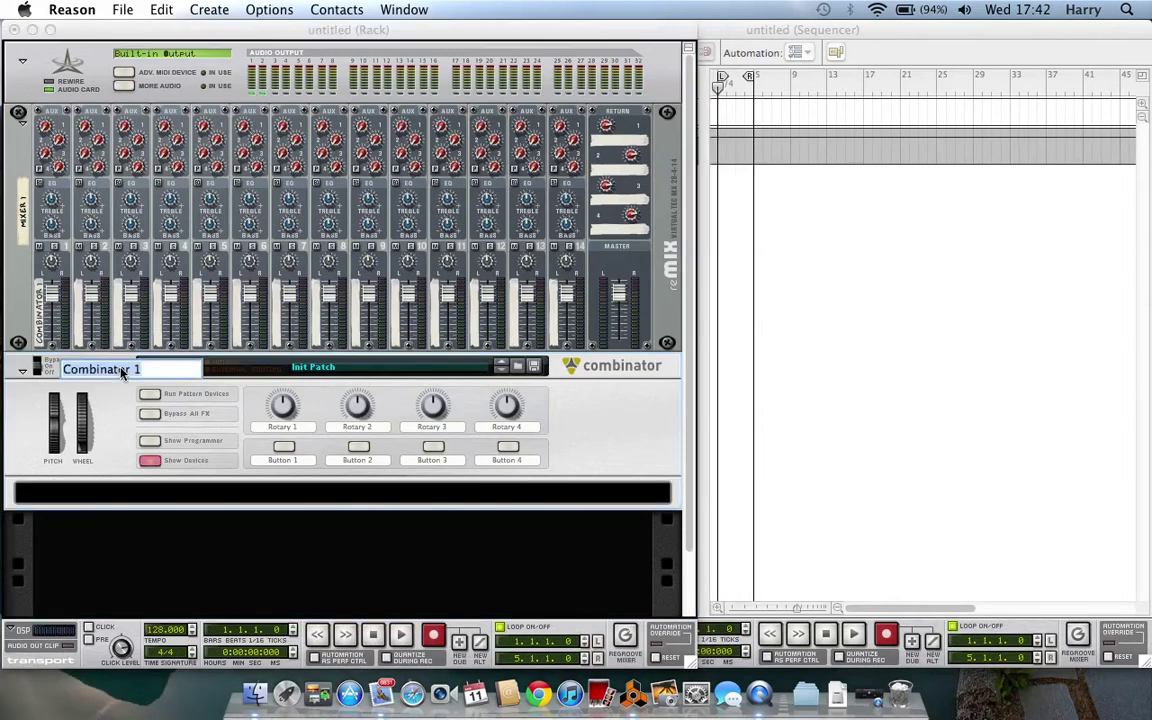
{"action": "type", "text": "Sidechain"}
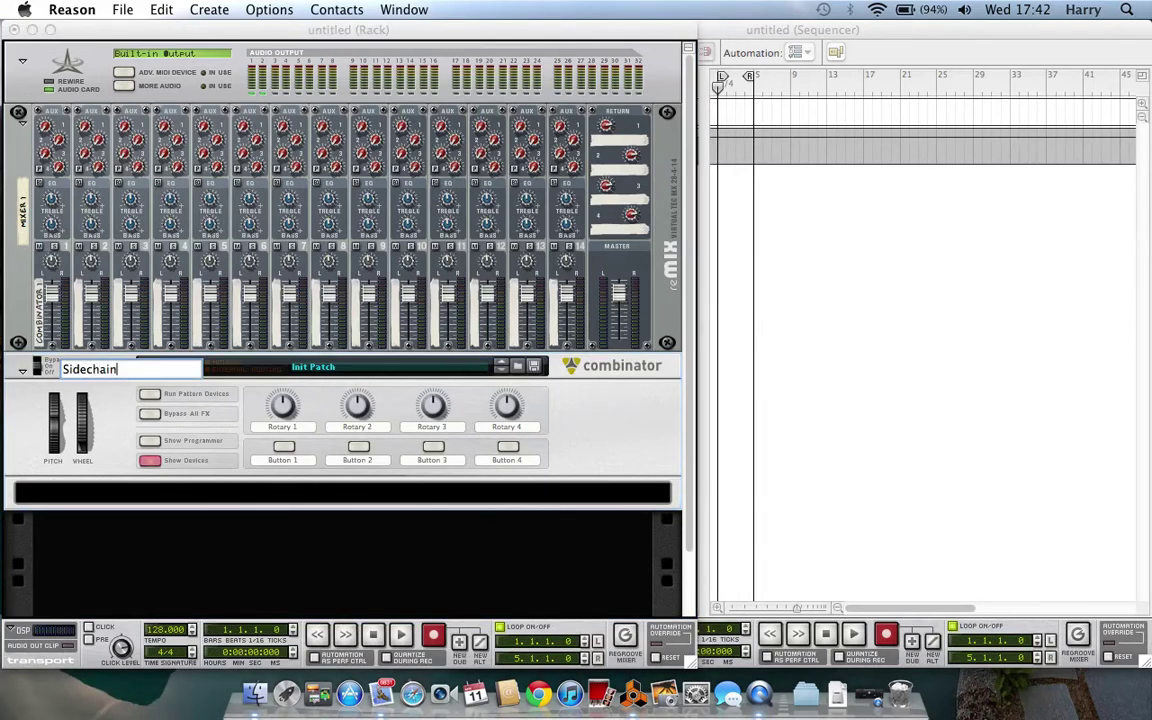
{"action": "key", "text": "Return"}
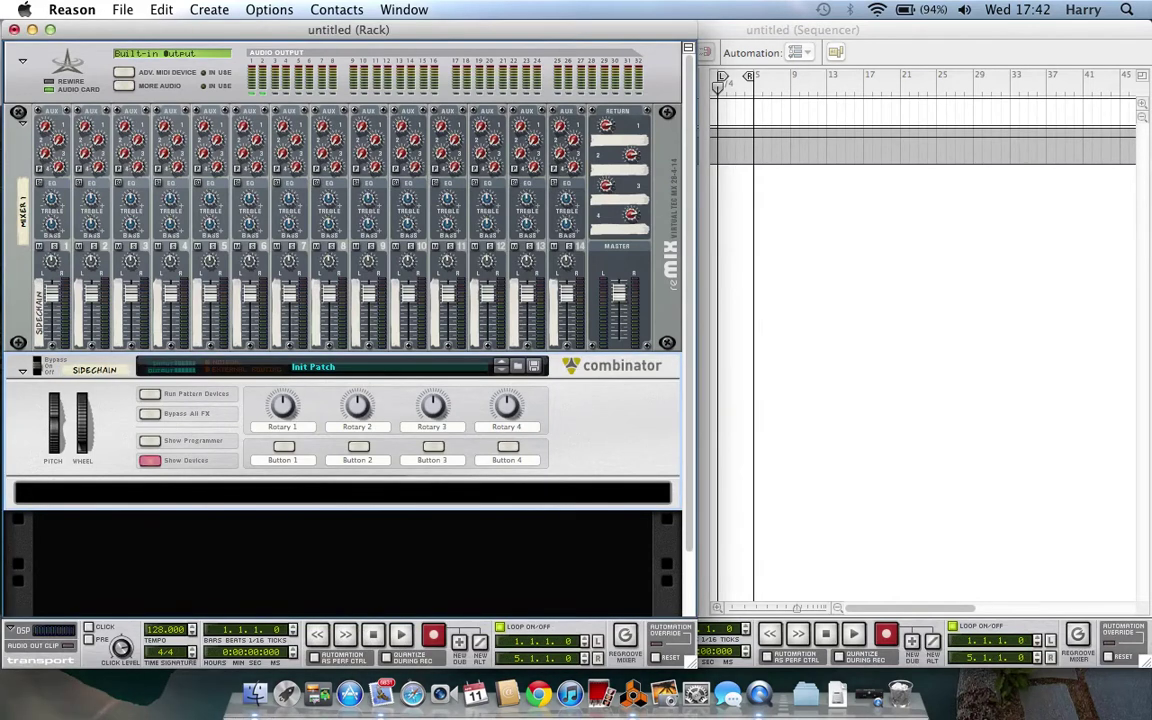
Add a Malström inside the Combinator, initialize its patch, and raise Filter A frequency to 127.
{"action": "right_click", "coordinate": [181, 499]}
{"action": "mouse_move", "coordinate": [219, 580]}
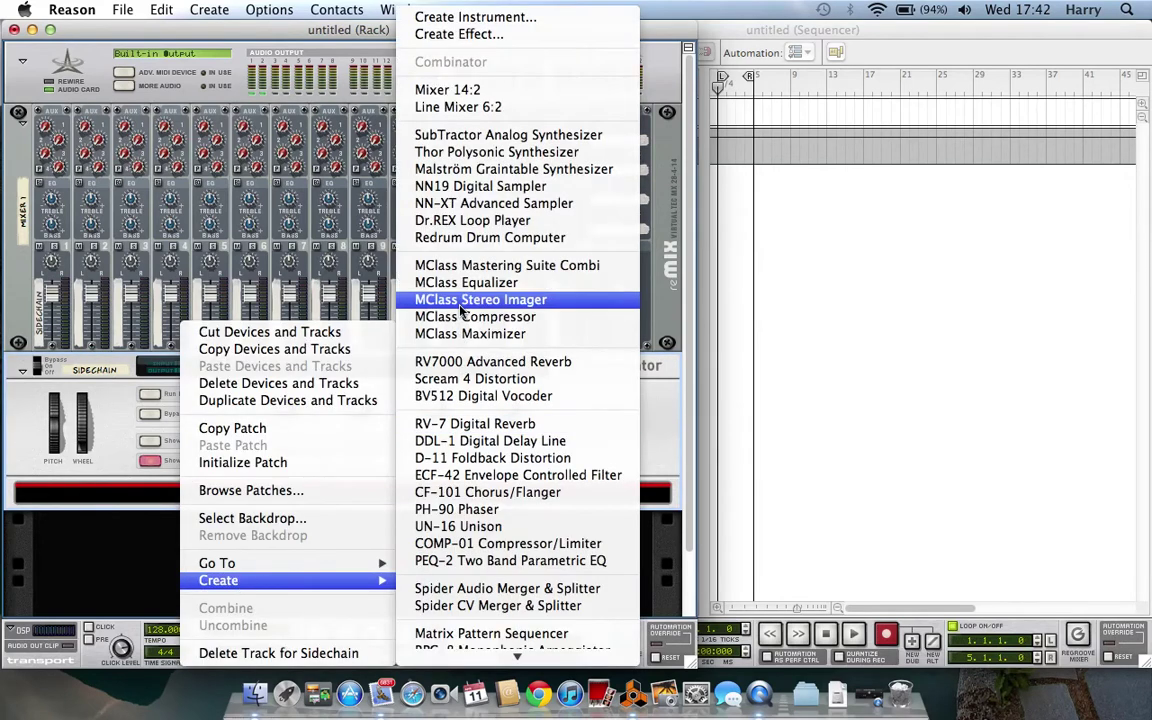
{"action": "left_click", "coordinate": [492, 172]}
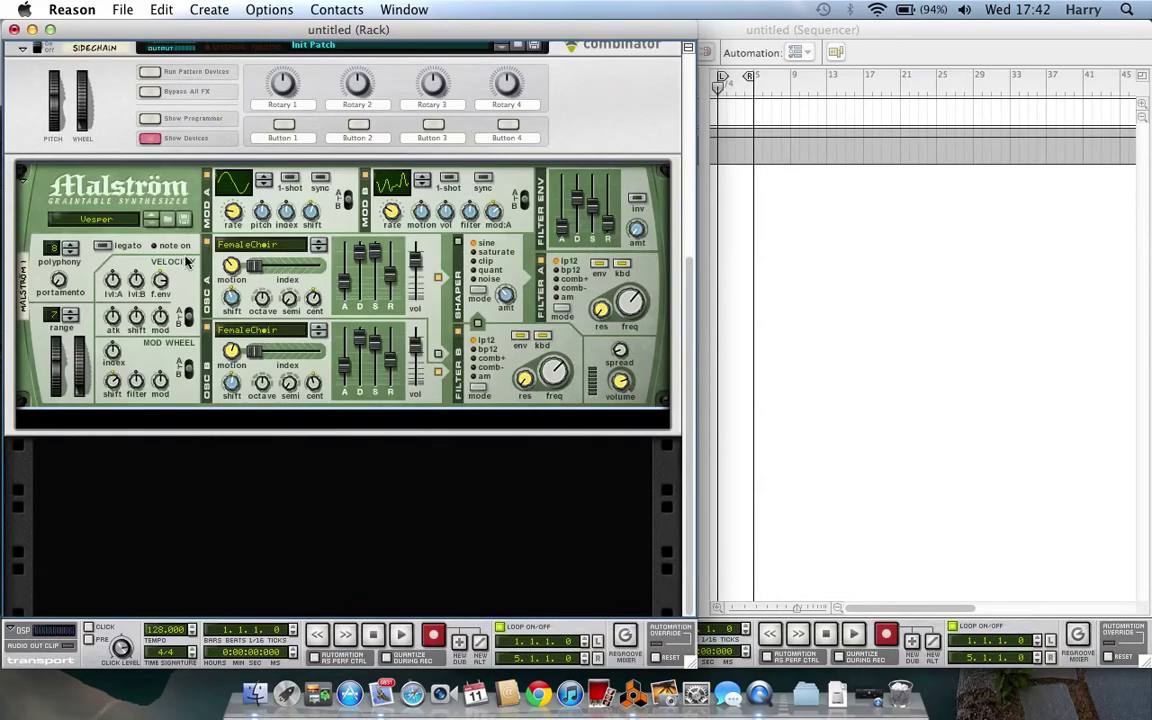
{"action": "right_click", "coordinate": [200, 269]}
{"action": "left_click", "coordinate": [285, 396]}
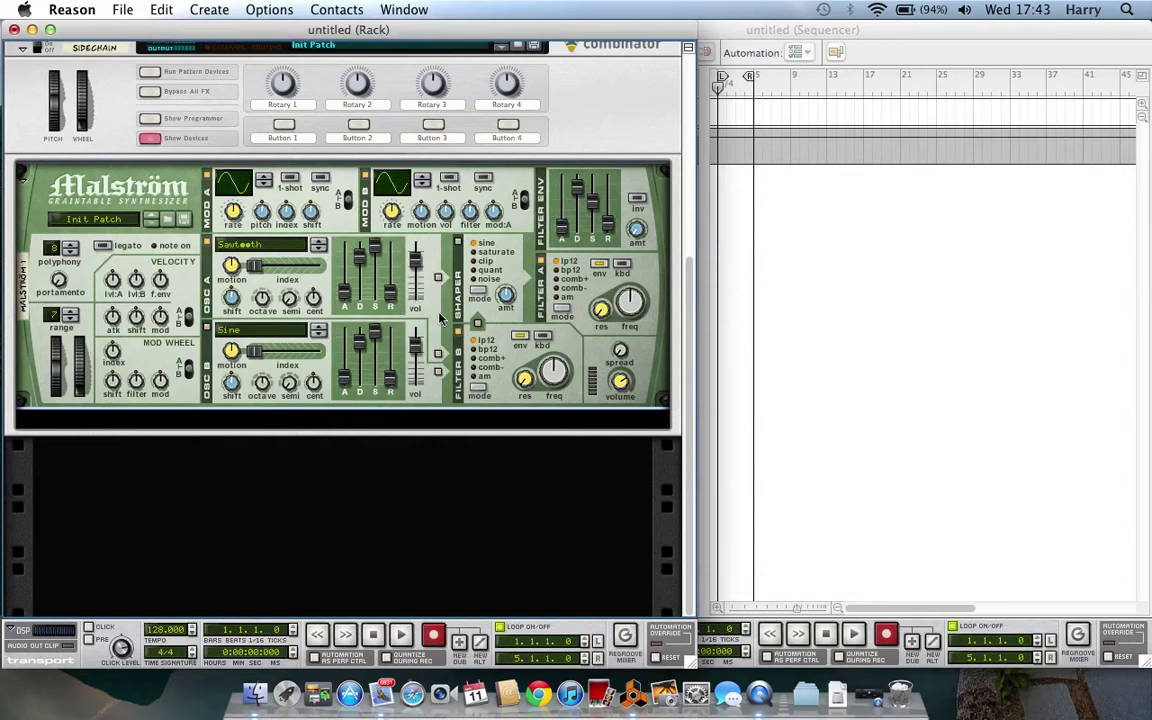
{"action": "left_click_drag", "start_coordinate": [621, 320], "coordinate": [617, 227]}
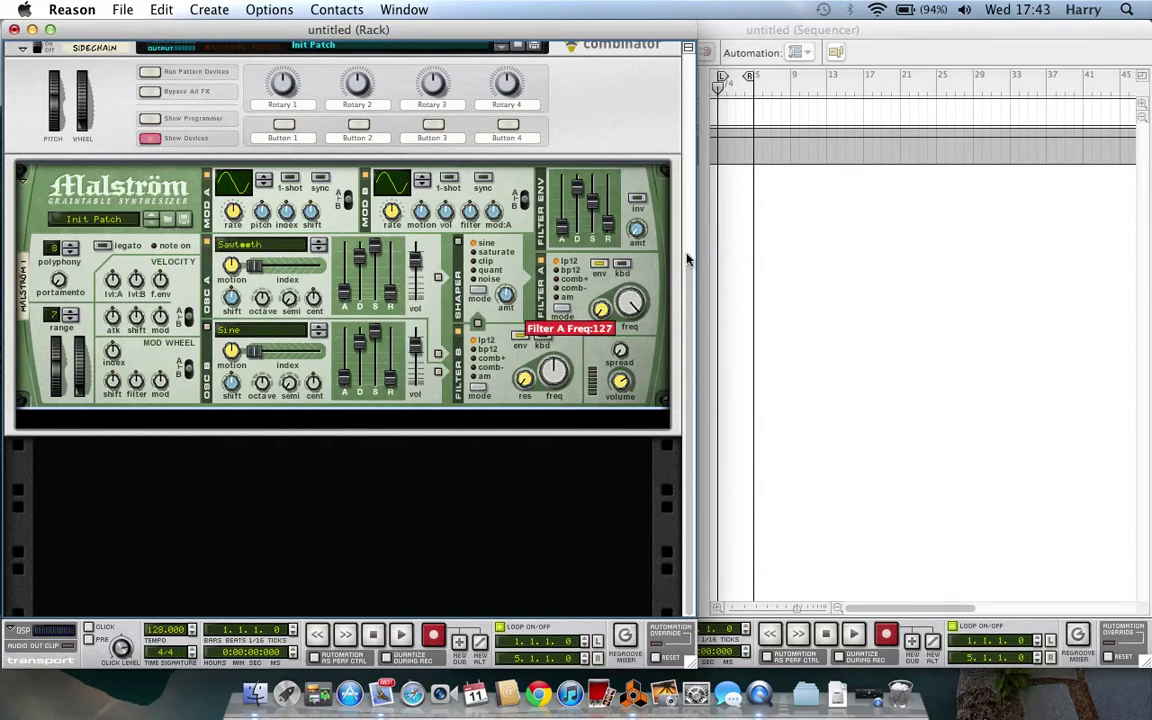
{"action": "left_click", "coordinate": [720, 163]}
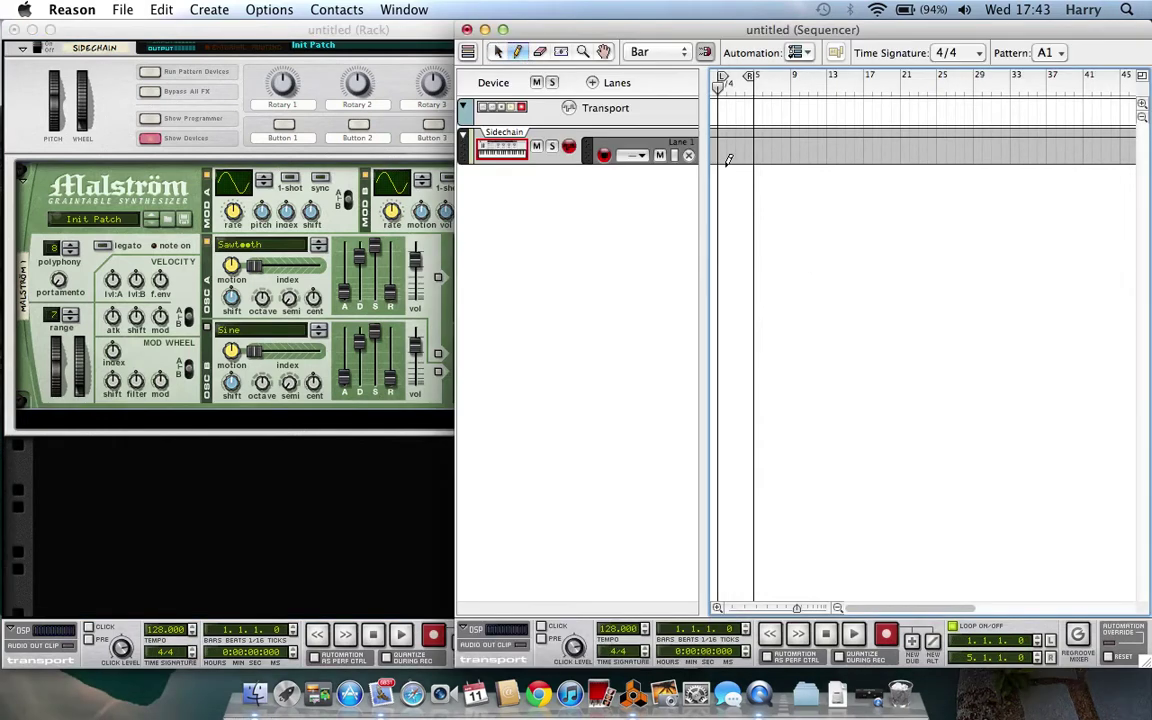
Draw a clip at the start of Lane 1 and open it for note editing.
{"action": "left_click_drag", "start_coordinate": [722, 151], "coordinate": [755, 149]}
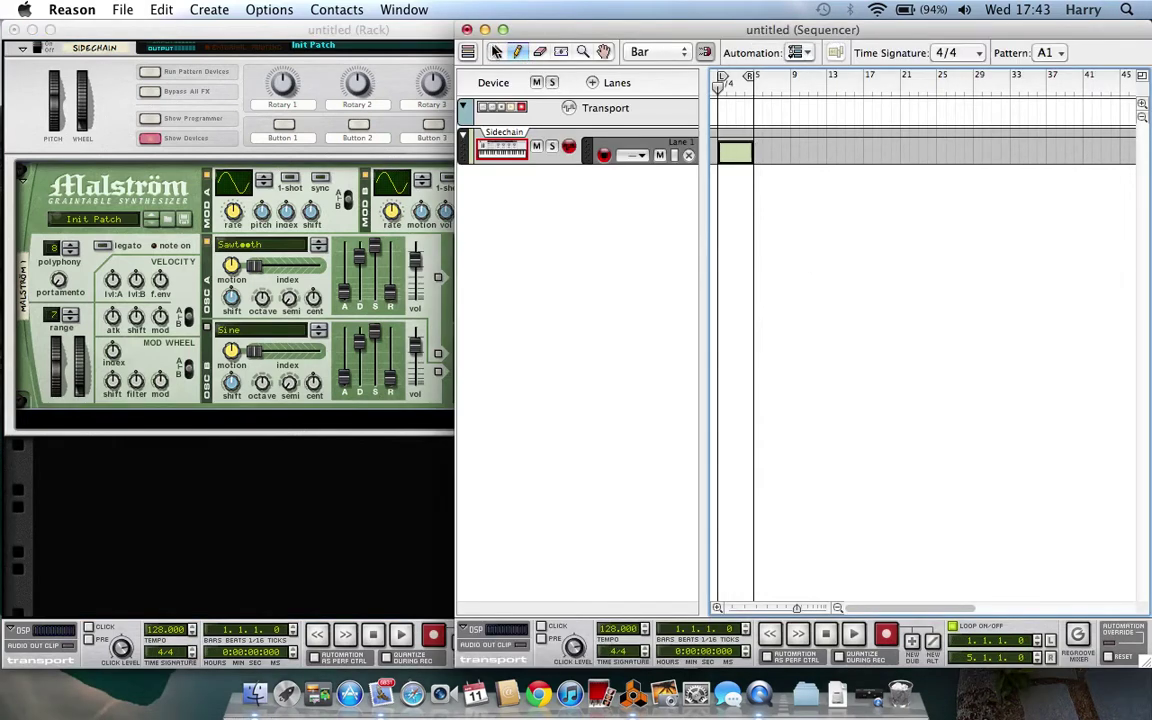
{"action": "left_click", "coordinate": [495, 50]}
{"action": "double_click", "coordinate": [733, 155]}
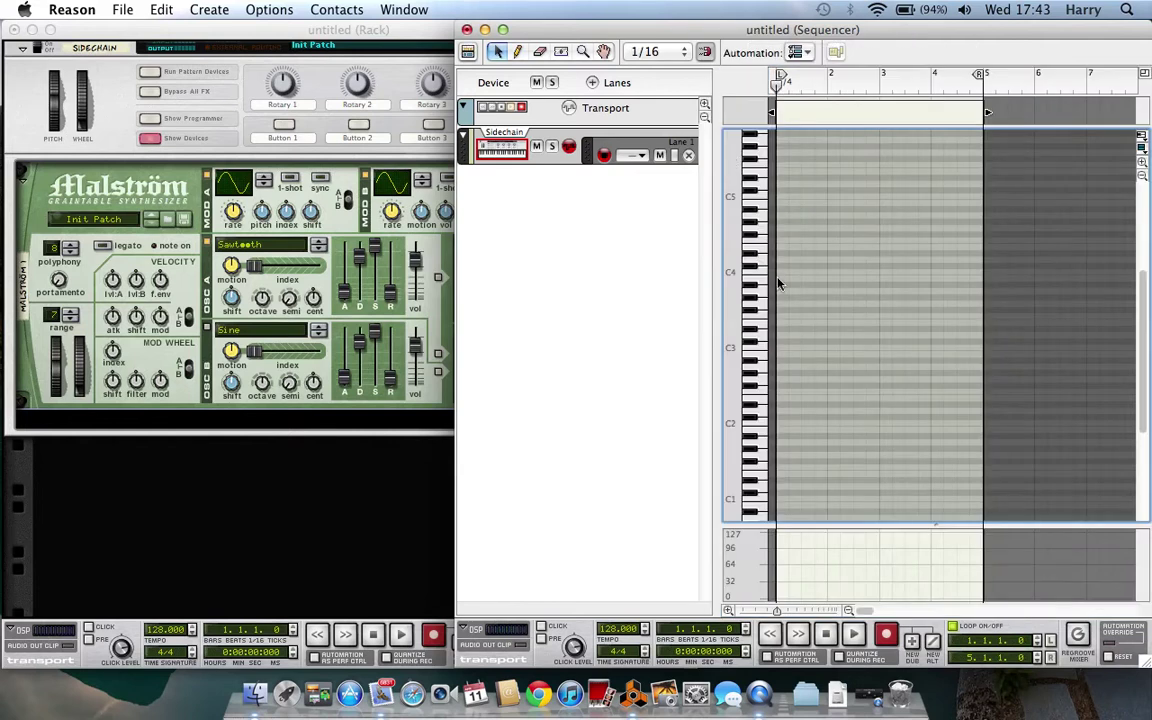
Draw a long D3 note in the clip and move it to start at 1.1.1.0.
{"action": "left_click", "coordinate": [518, 53]}
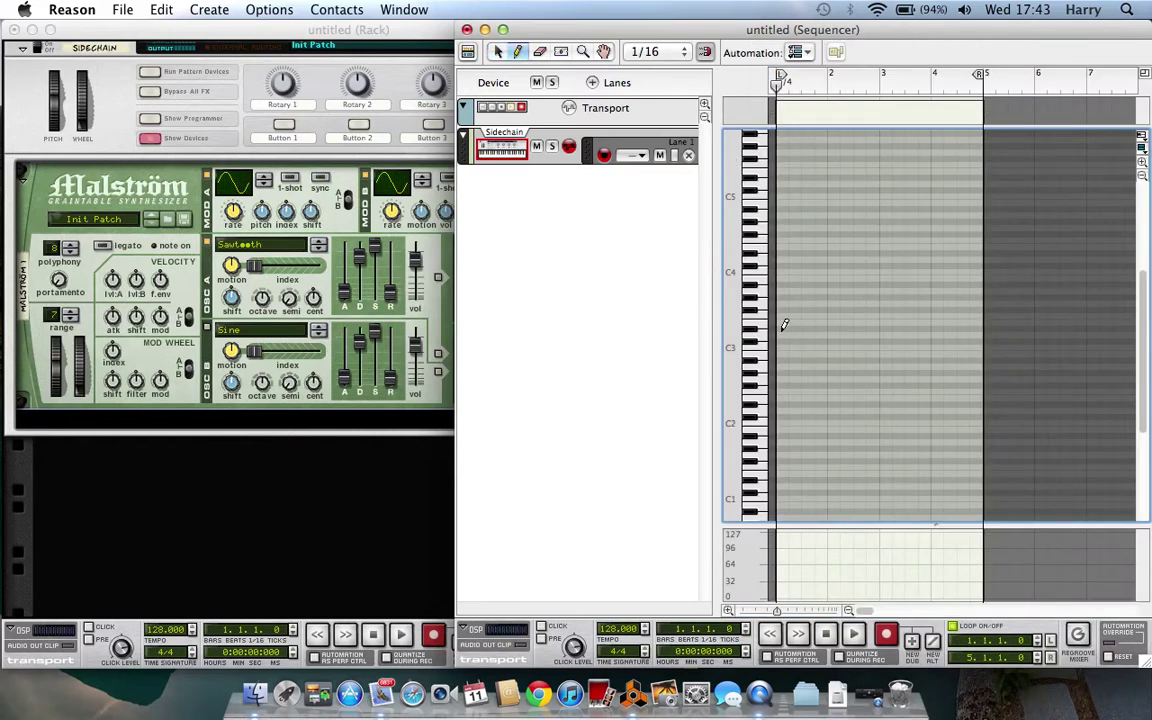
{"action": "left_click_drag", "start_coordinate": [783, 330], "coordinate": [982, 330]}
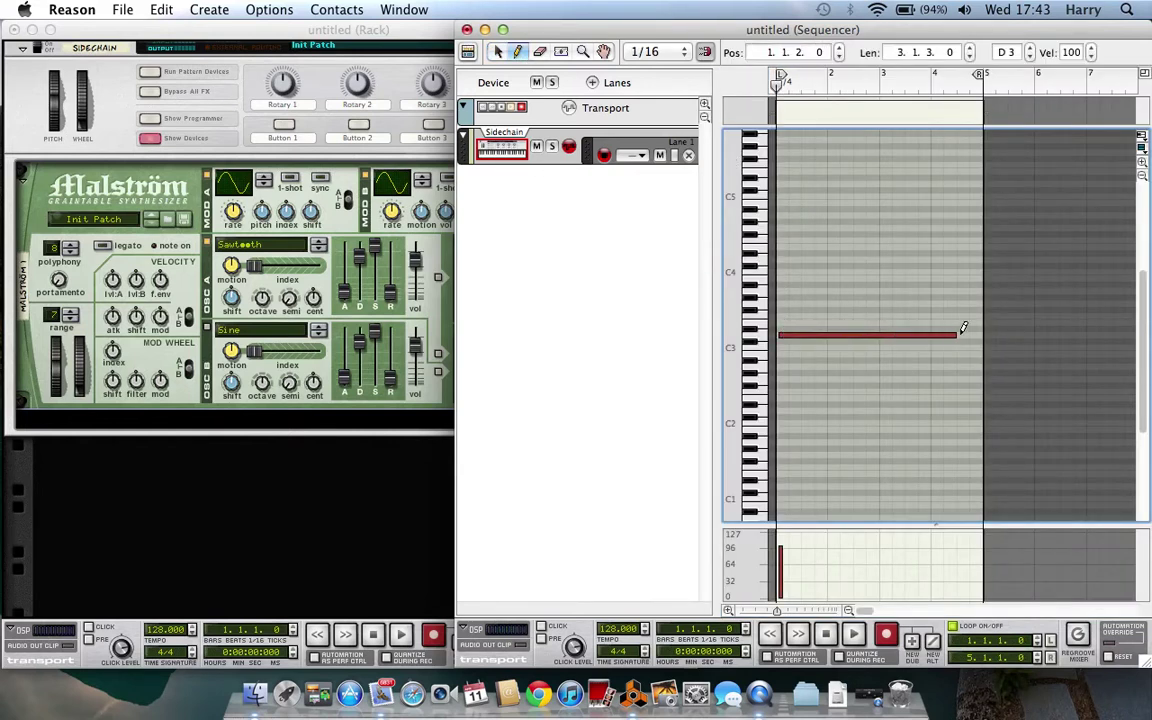
{"action": "left_click", "coordinate": [498, 52]}
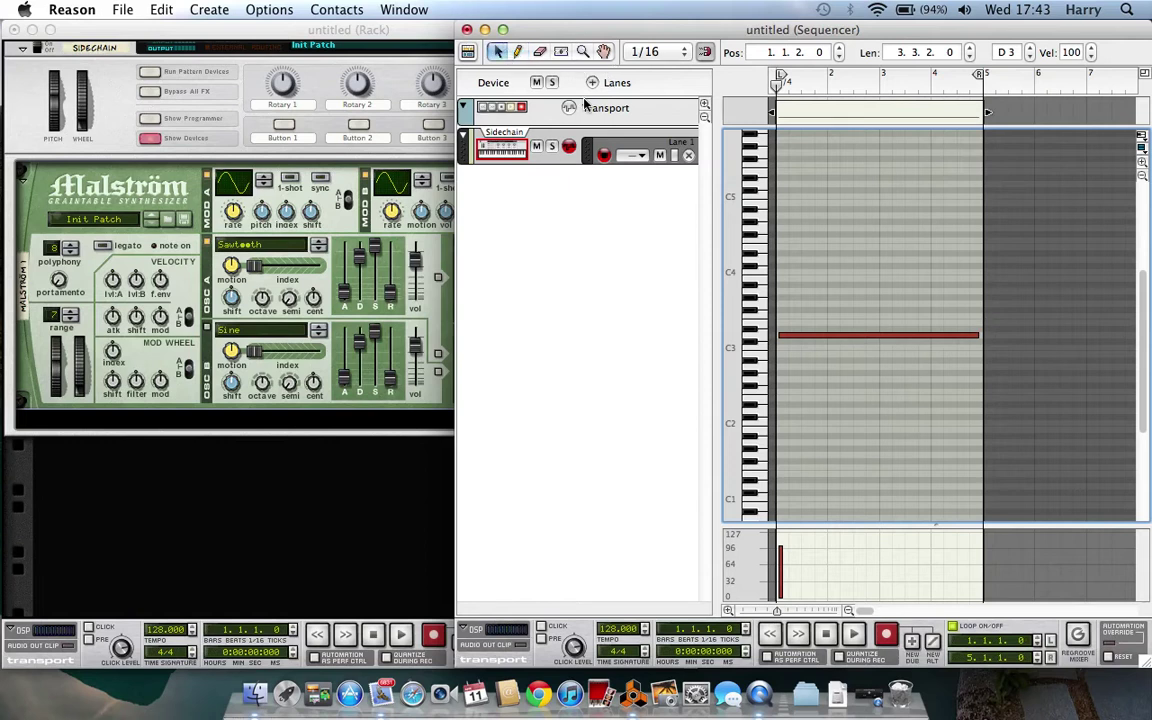
{"action": "left_click_drag", "start_coordinate": [856, 336], "coordinate": [852, 342]}
{"action": "left_click", "coordinate": [470, 53]}
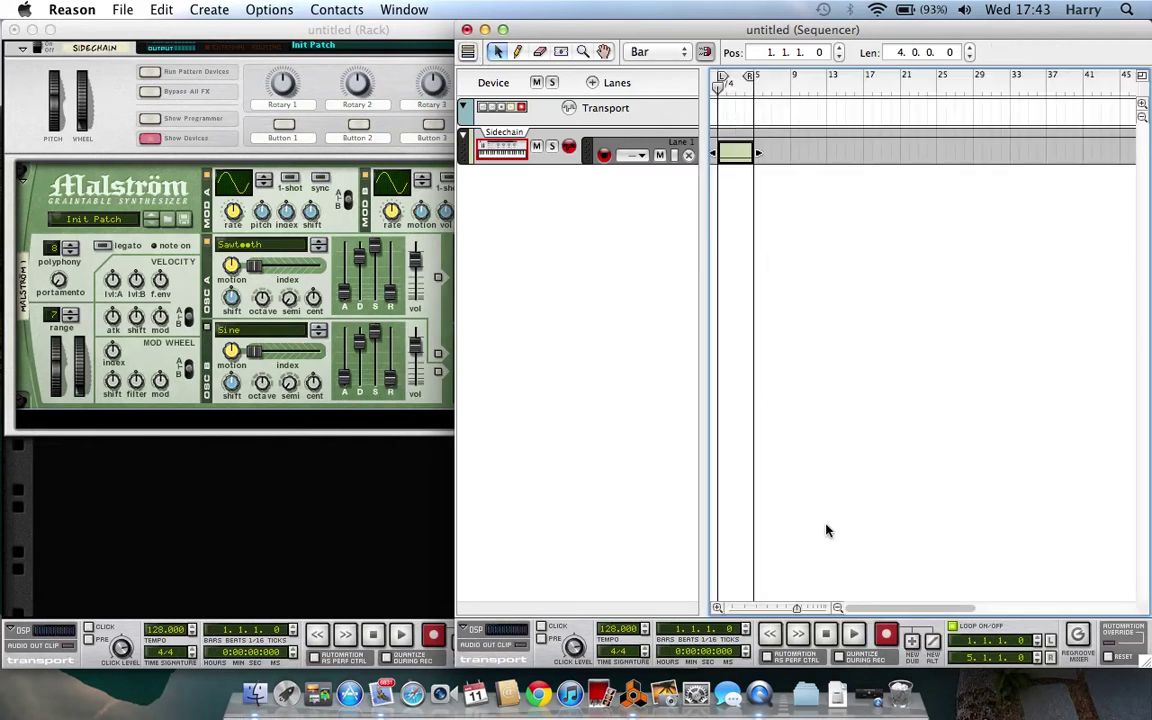
Briefly play and stop the four-bar clip, then bring the rack back to front.
{"action": "key", "text": "space"}
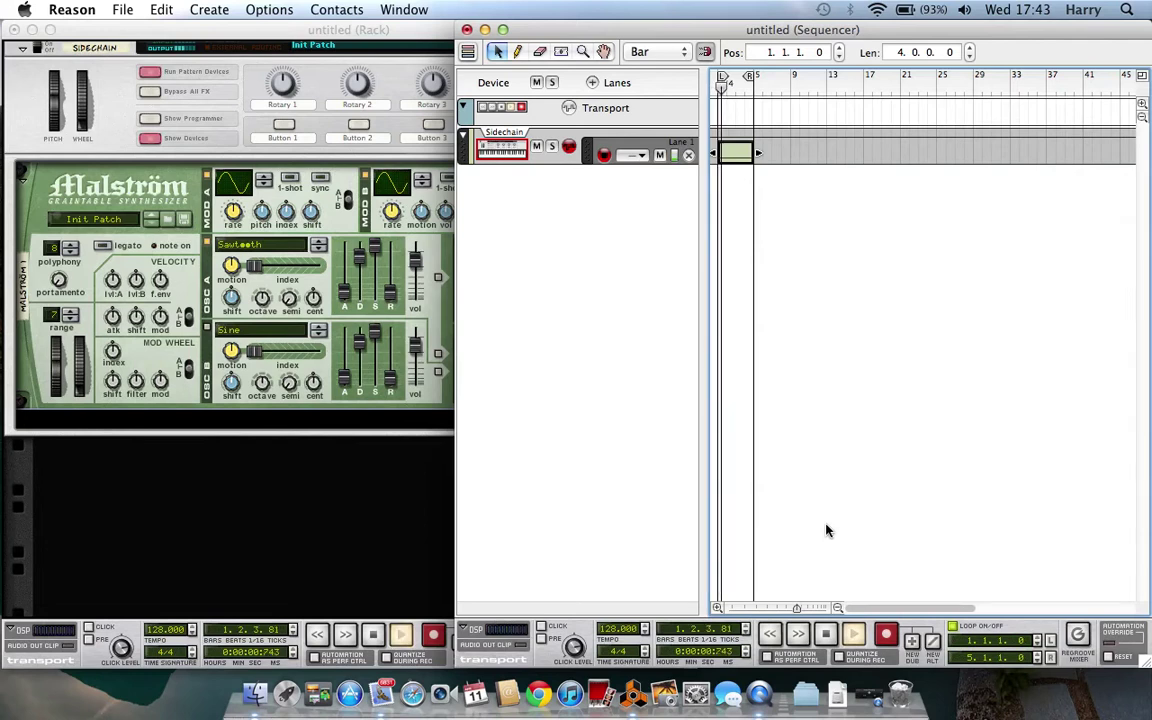
{"action": "key", "text": "space"}
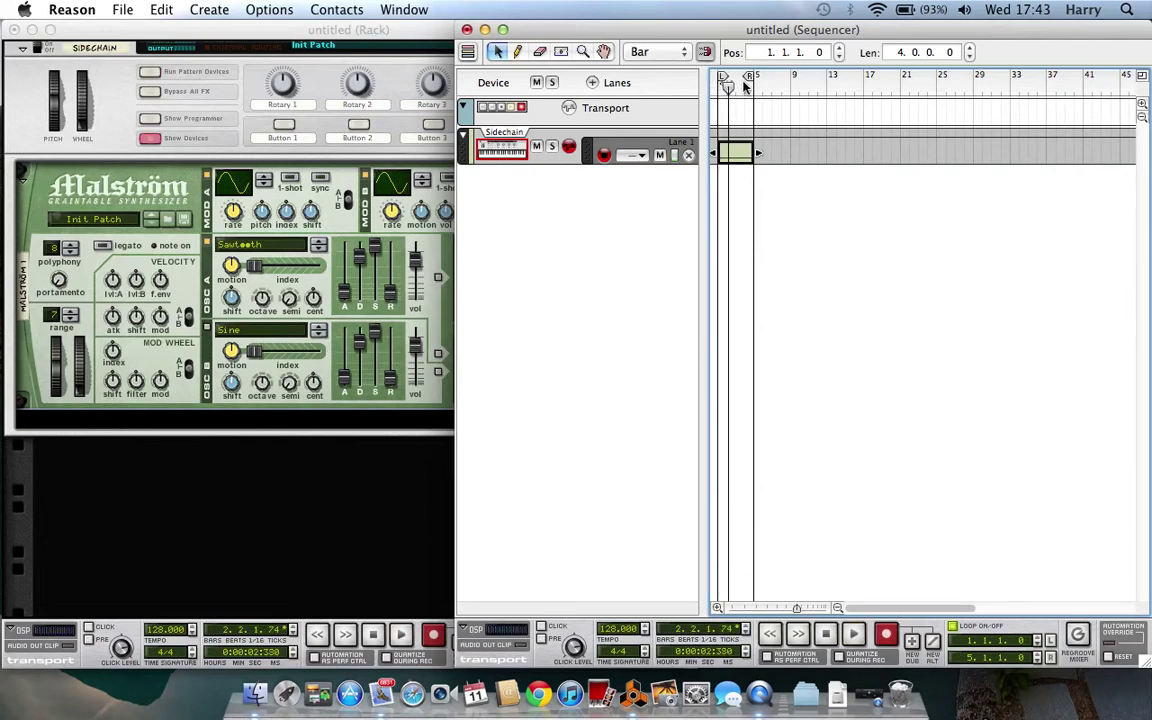
{"action": "left_click", "coordinate": [222, 522]}
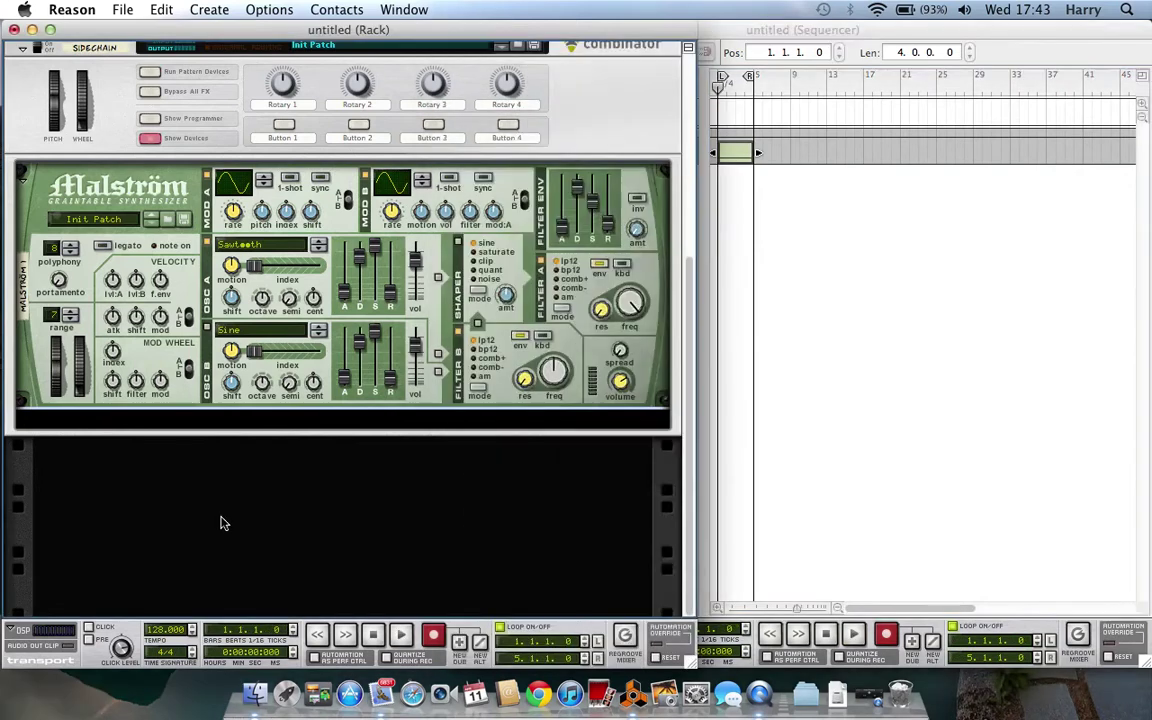
{"action": "right_click", "coordinate": [329, 398]}
{"action": "mouse_move", "coordinate": [367, 580]}
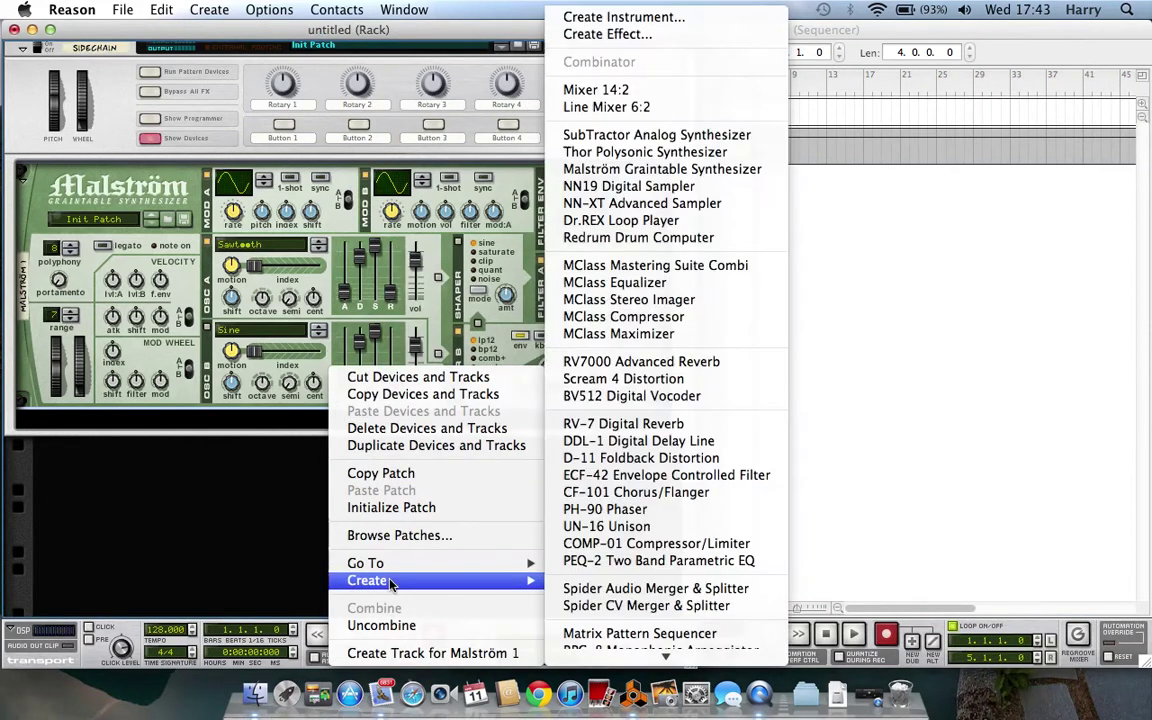
Insert an MClass Compressor under the Malström and a Redrum Drum Computer under the compressor.
{"action": "left_click", "coordinate": [644, 317]}
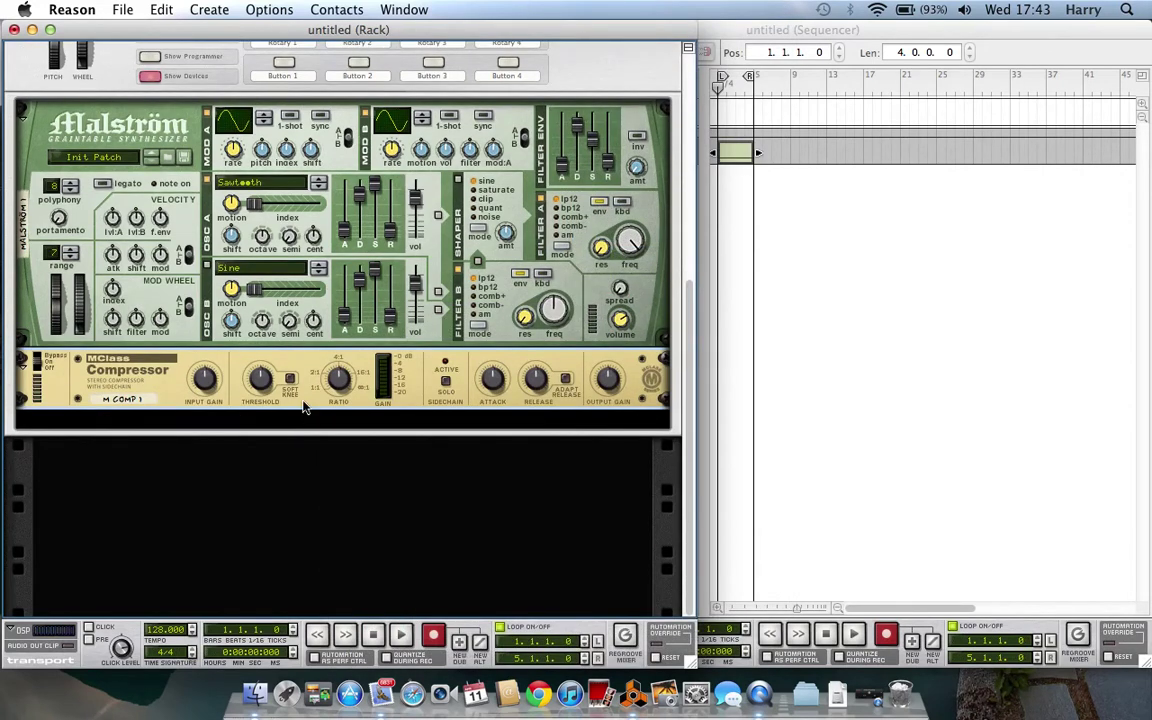
{"action": "right_click", "coordinate": [308, 402]}
{"action": "mouse_move", "coordinate": [343, 523]}
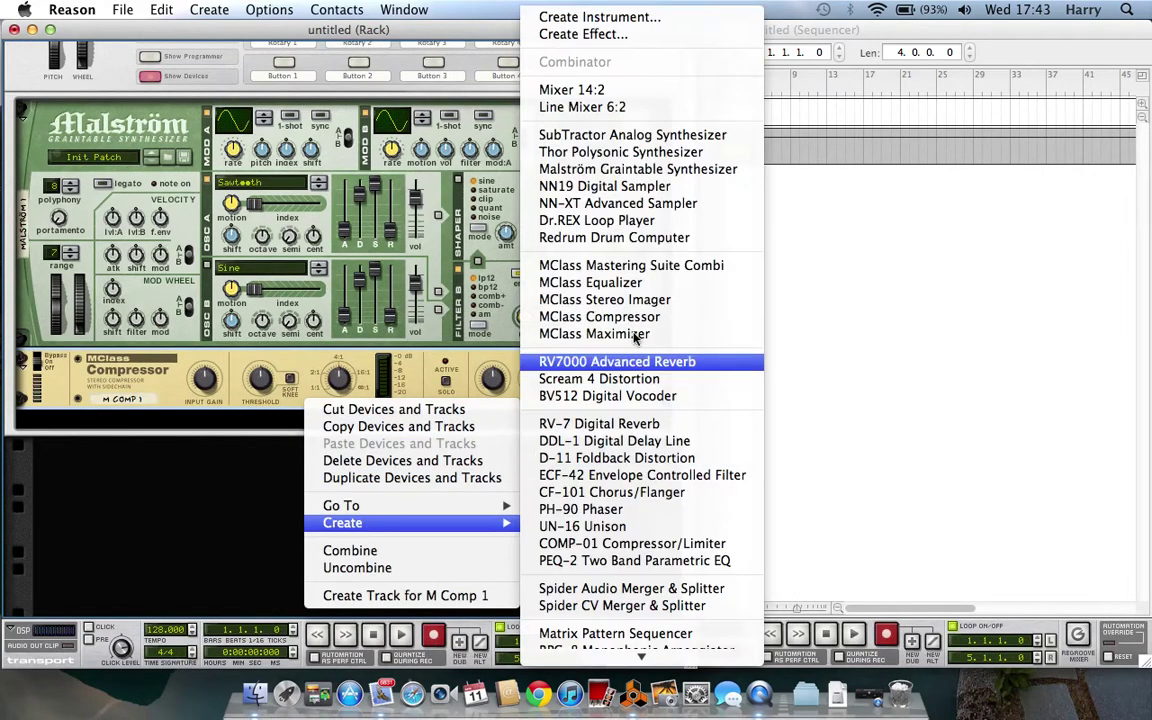
{"action": "left_click", "coordinate": [614, 237]}
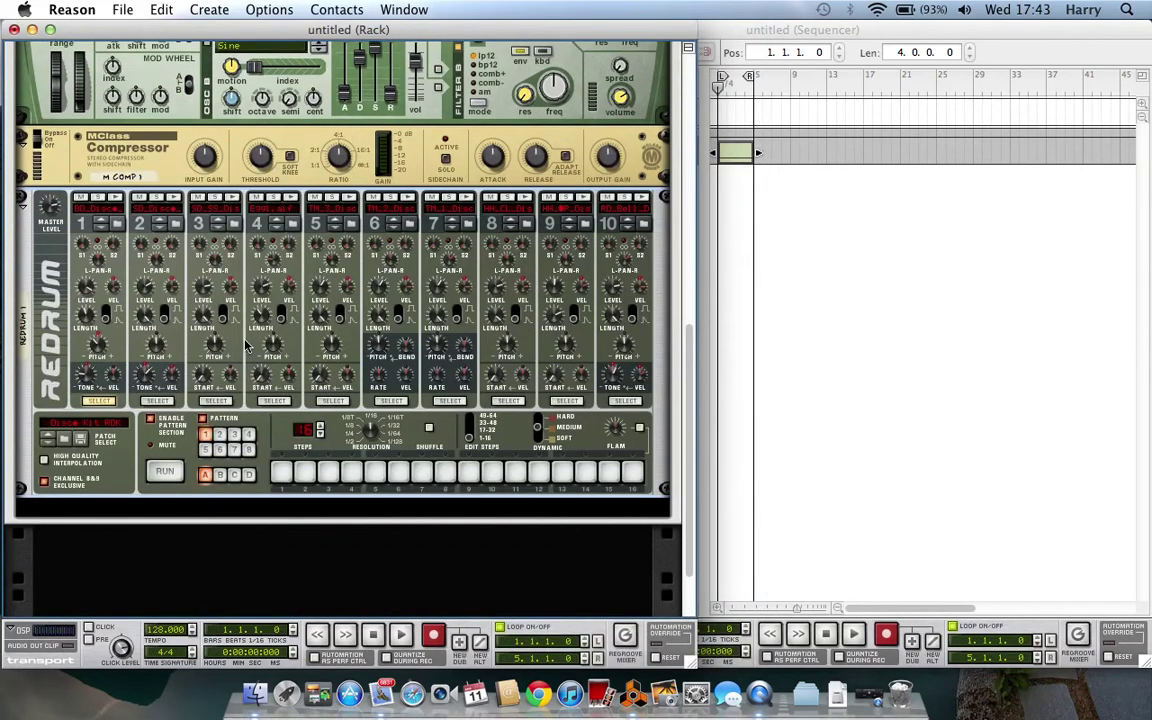
{"action": "right_click", "coordinate": [218, 305]}
Load VEC1 BD Punchy 03 into Redrum channel 1 and program kicks on steps 1, 5, 9, 13.
{"action": "left_click", "coordinate": [272, 178]}
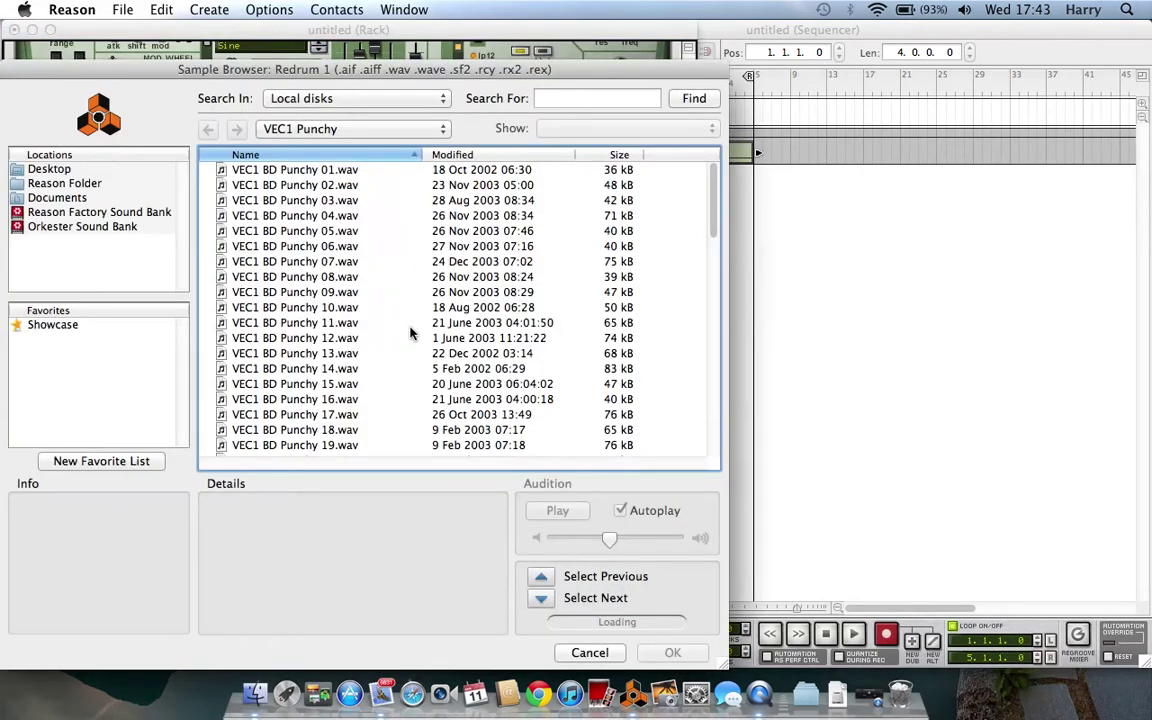
{"action": "left_click", "coordinate": [334, 202]}
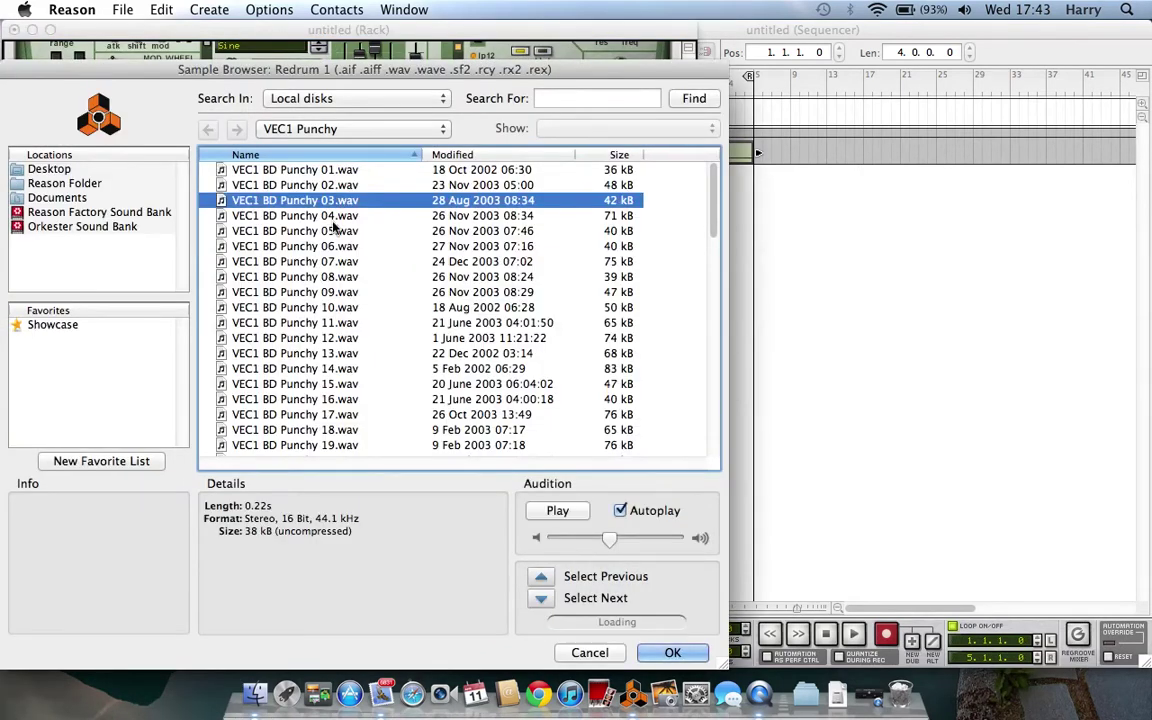
{"action": "left_click", "coordinate": [680, 652]}
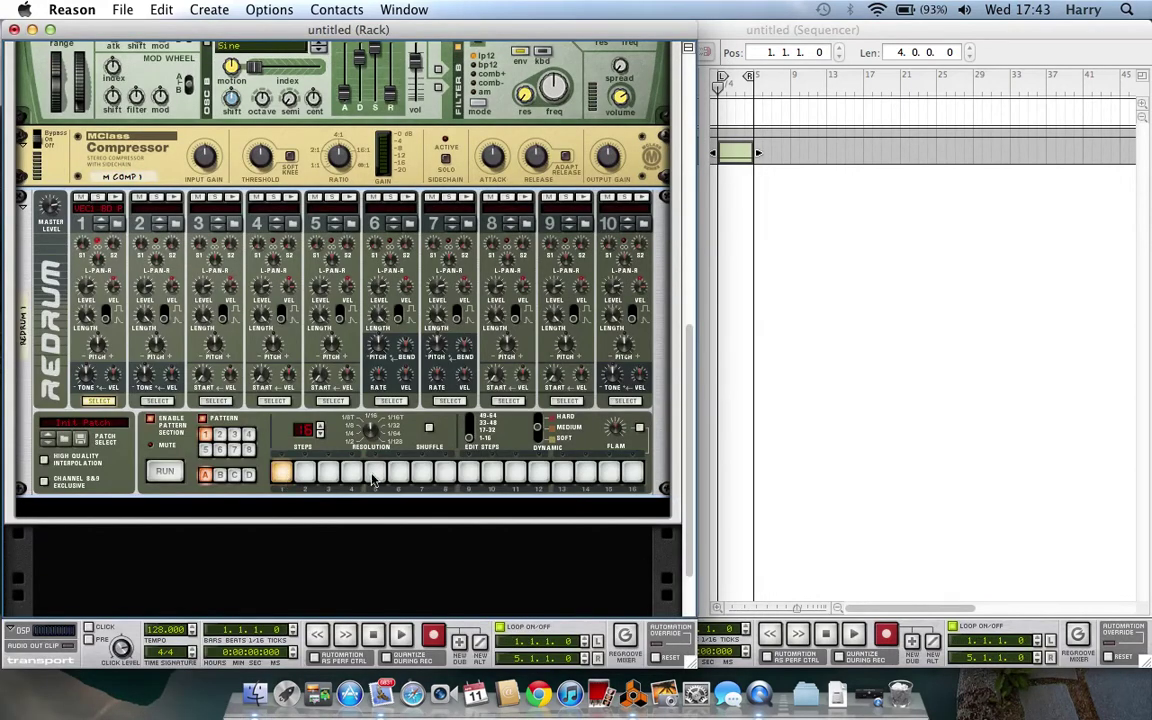
{"action": "left_click", "coordinate": [467, 472]}
{"action": "left_click", "coordinate": [561, 474]}
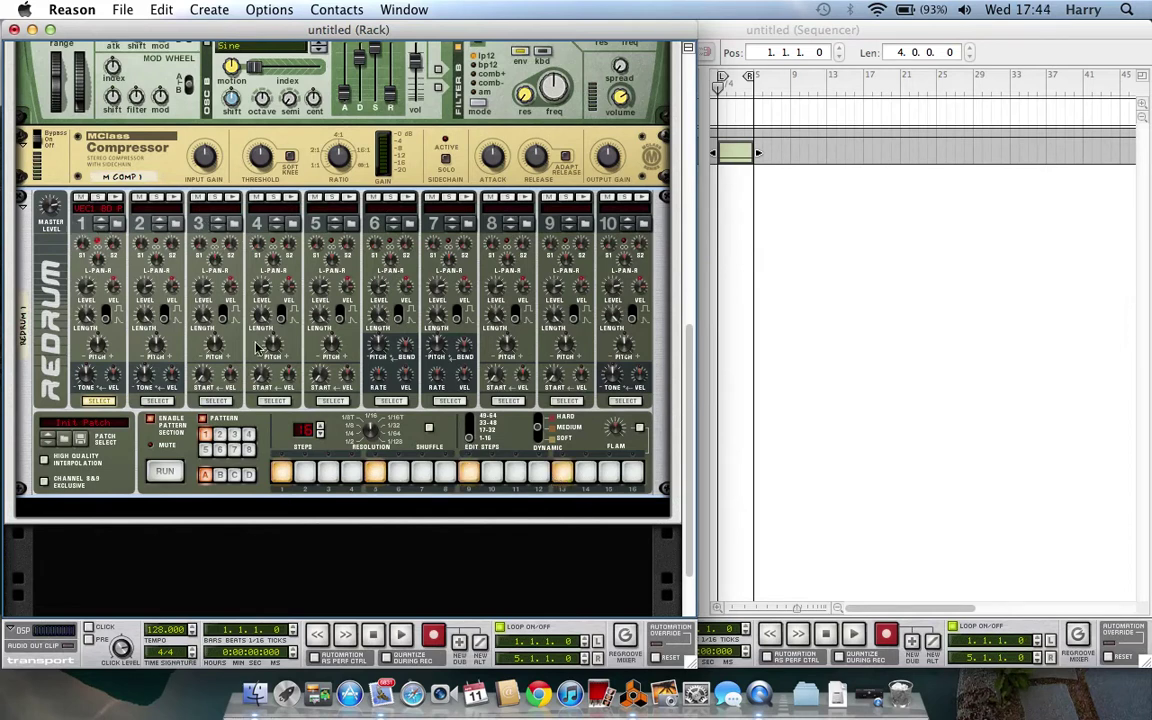
Flip the rack to the back and disconnect the Malström from the compressor input.
{"action": "key", "text": "Tab"}
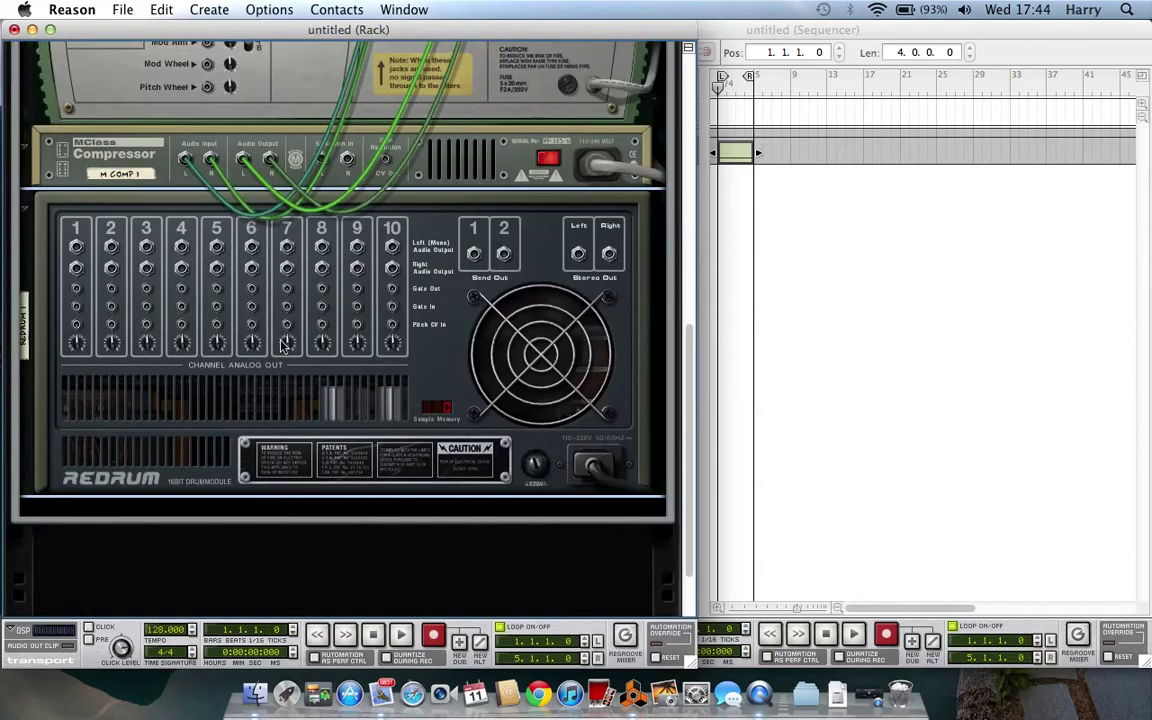
{"action": "scroll", "coordinate": [297, 296], "scroll_direction": "up", "scroll_amount": 5}
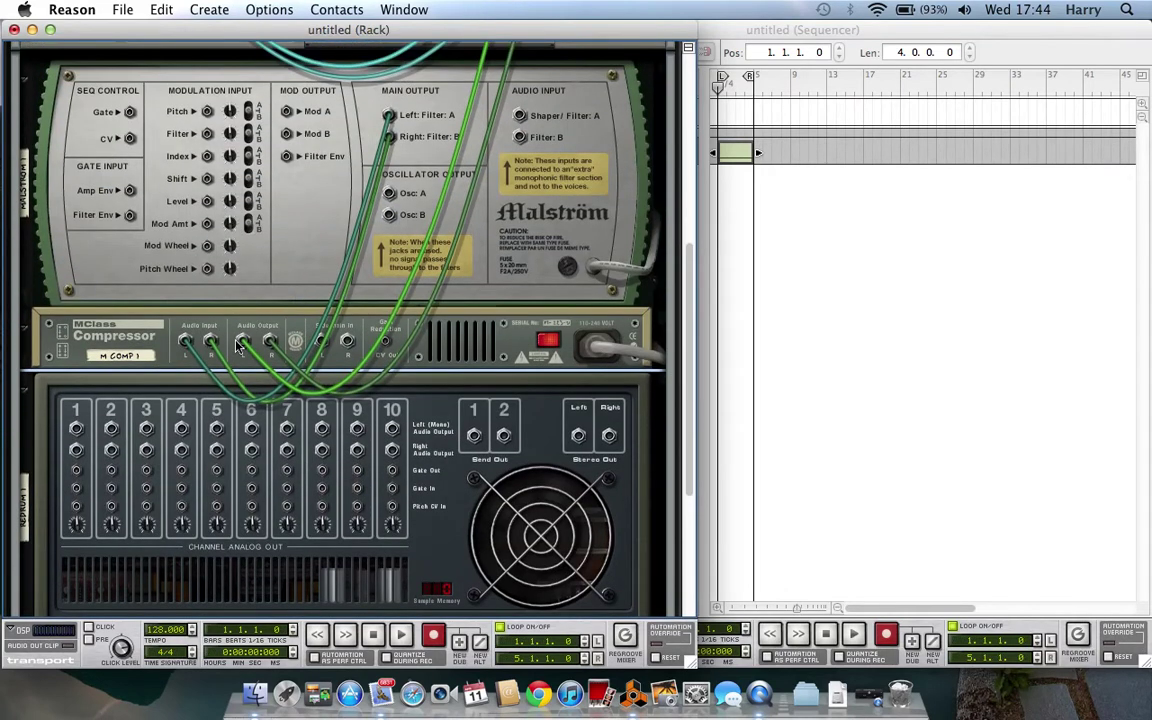
{"action": "mouse_move", "coordinate": [185, 341]}
{"action": "left_mouse_down"}
{"action": "mouse_move", "coordinate": [275, 261]}
{"action": "mouse_move", "coordinate": [268, 277]}
{"action": "left_mouse_up"}
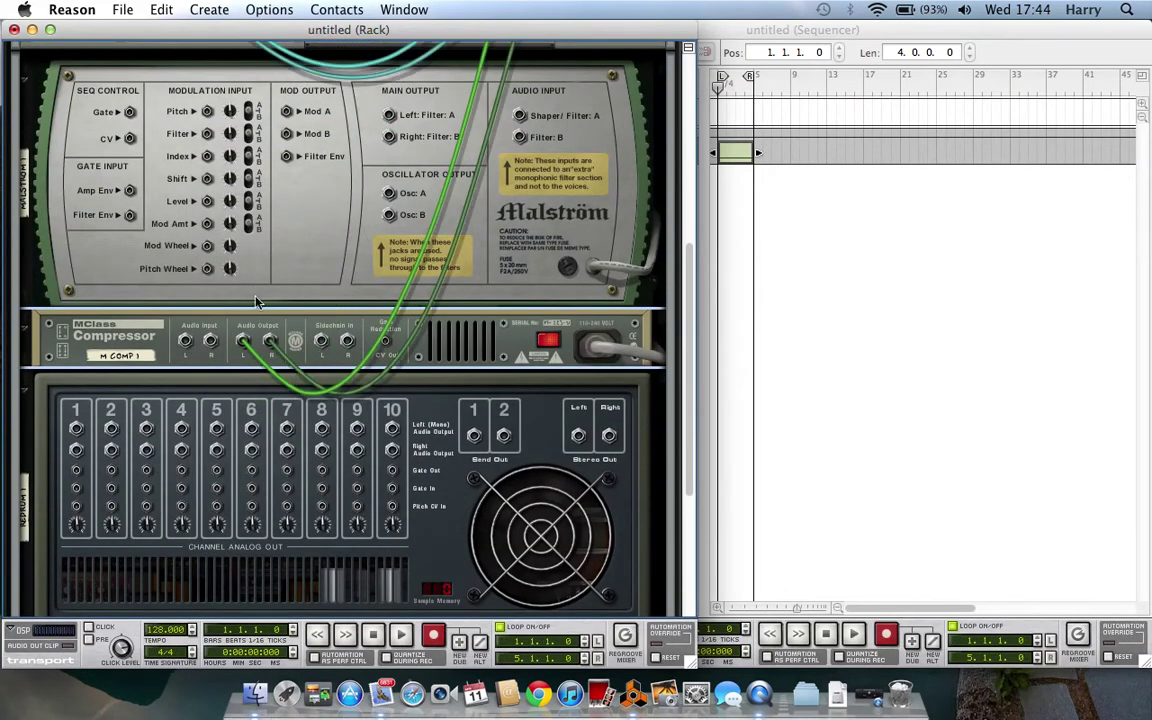
{"action": "left_click_drag", "start_coordinate": [243, 342], "coordinate": [307, 256]}
{"action": "scroll", "coordinate": [307, 256], "scroll_direction": "up", "scroll_amount": 3}
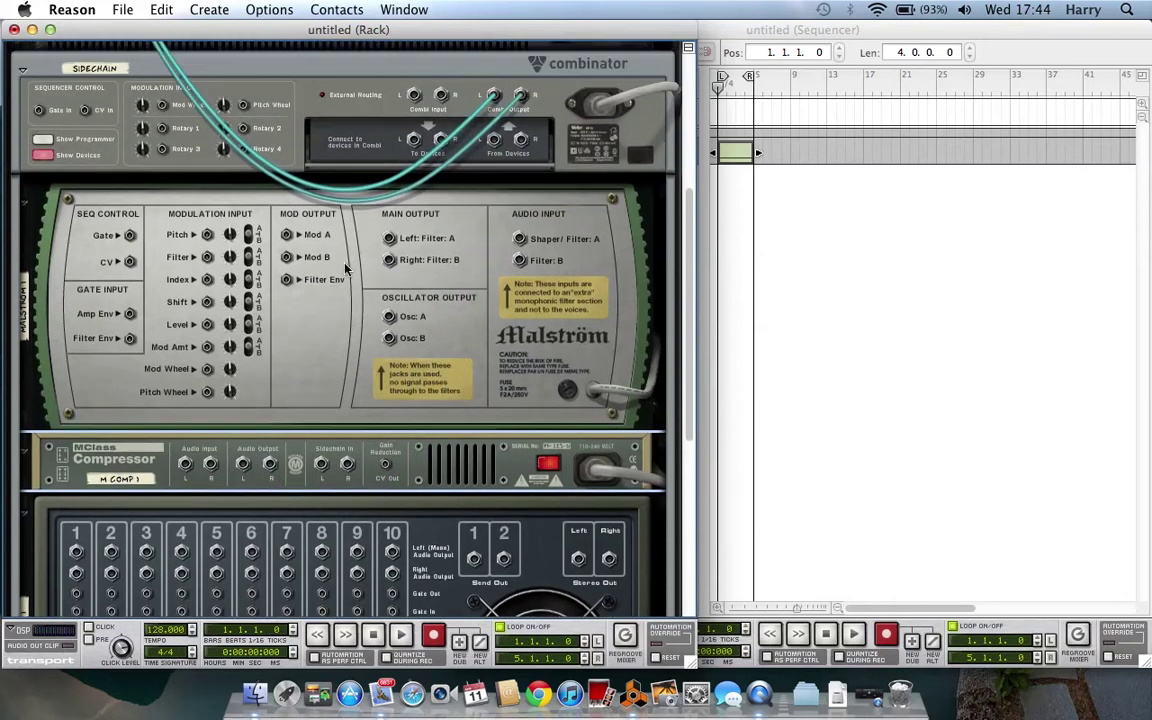
{"action": "scroll", "coordinate": [345, 270], "scroll_direction": "down", "scroll_amount": 3}
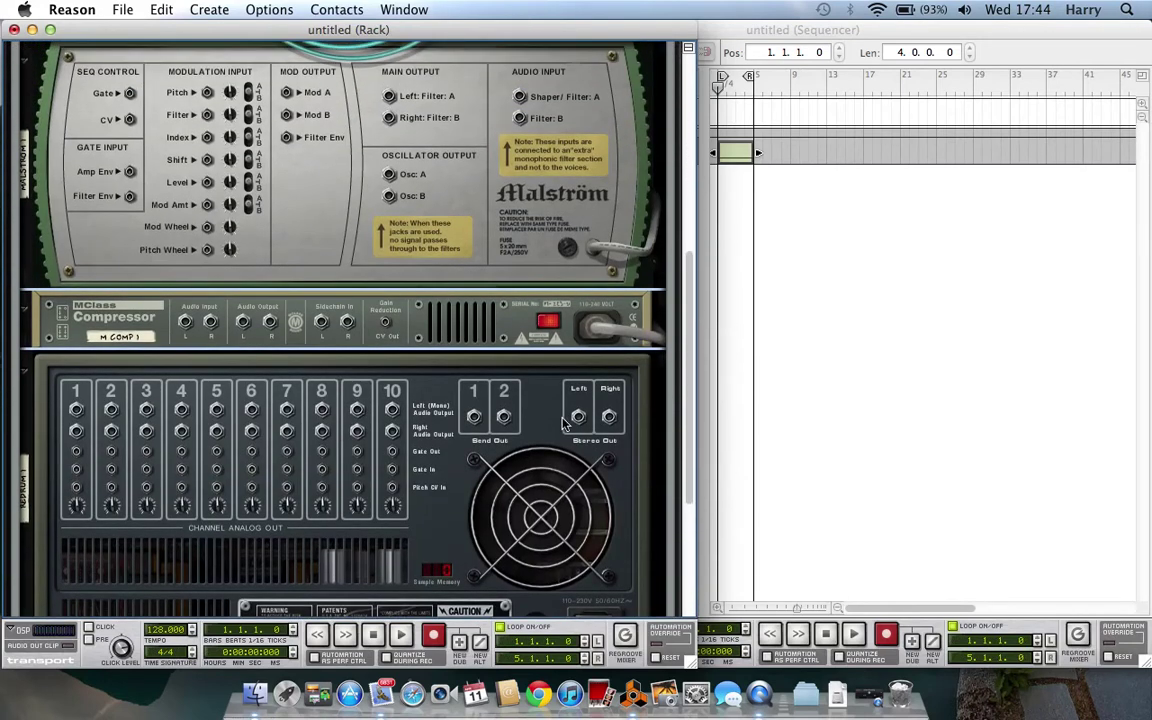
Cable the Redrum's stereo output into the compressor's Sidechain In.
{"action": "left_click_drag", "start_coordinate": [585, 423], "coordinate": [347, 328]}
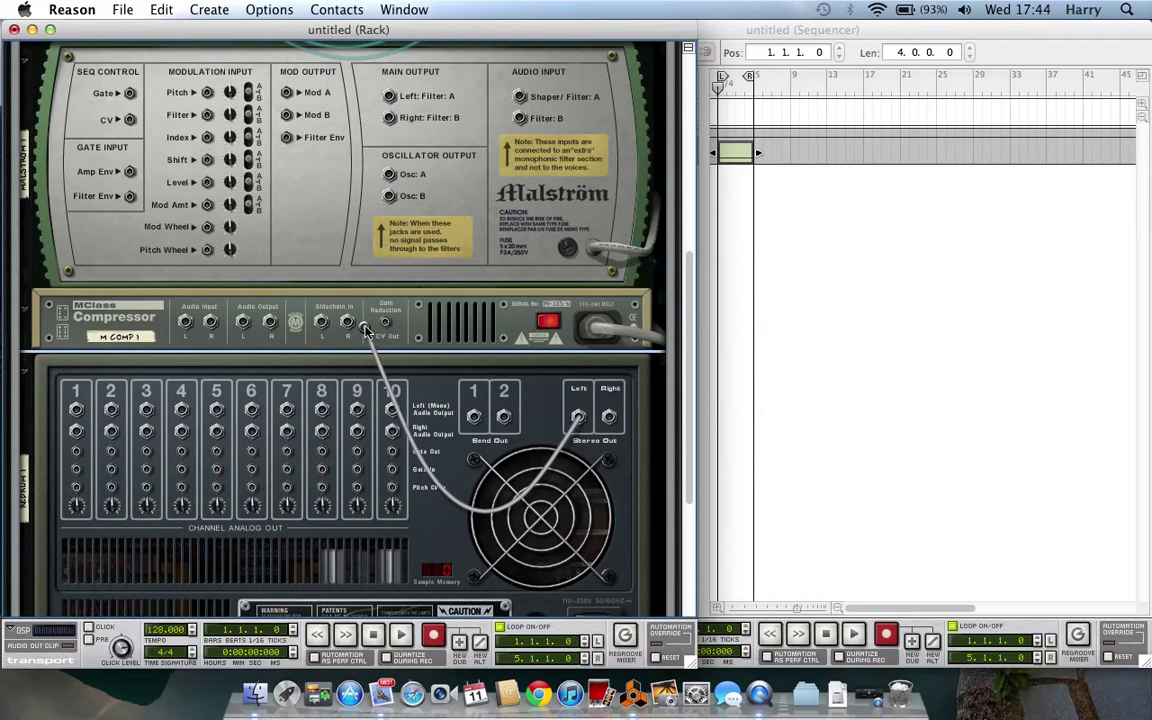
{"action": "left_click_drag", "start_coordinate": [347, 328], "coordinate": [321, 322]}
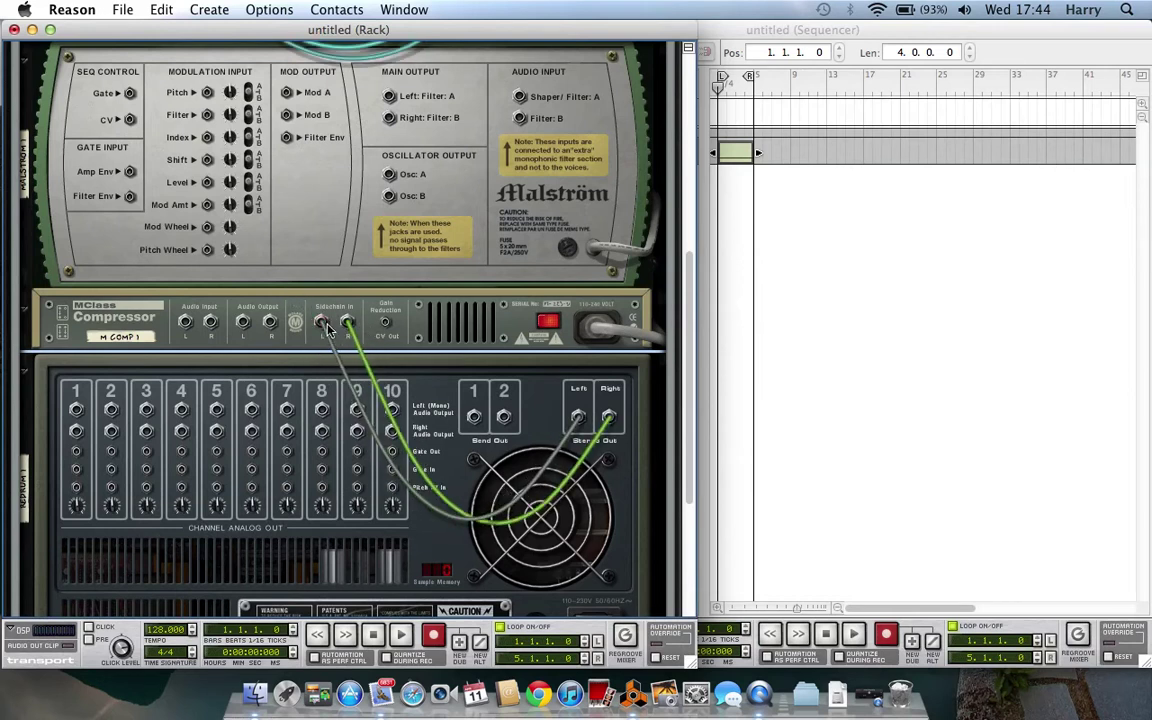
{"action": "scroll", "coordinate": [243, 281], "scroll_direction": "up", "scroll_amount": 1}
{"action": "scroll", "coordinate": [243, 281], "scroll_direction": "up", "scroll_amount": 1}
{"action": "scroll", "coordinate": [248, 396], "scroll_direction": "up", "scroll_amount": 1}
Route the compressor output to the Combinator's From Devices and Malström main output into the compressor.
{"action": "left_click_drag", "start_coordinate": [243, 401], "coordinate": [503, 90]}
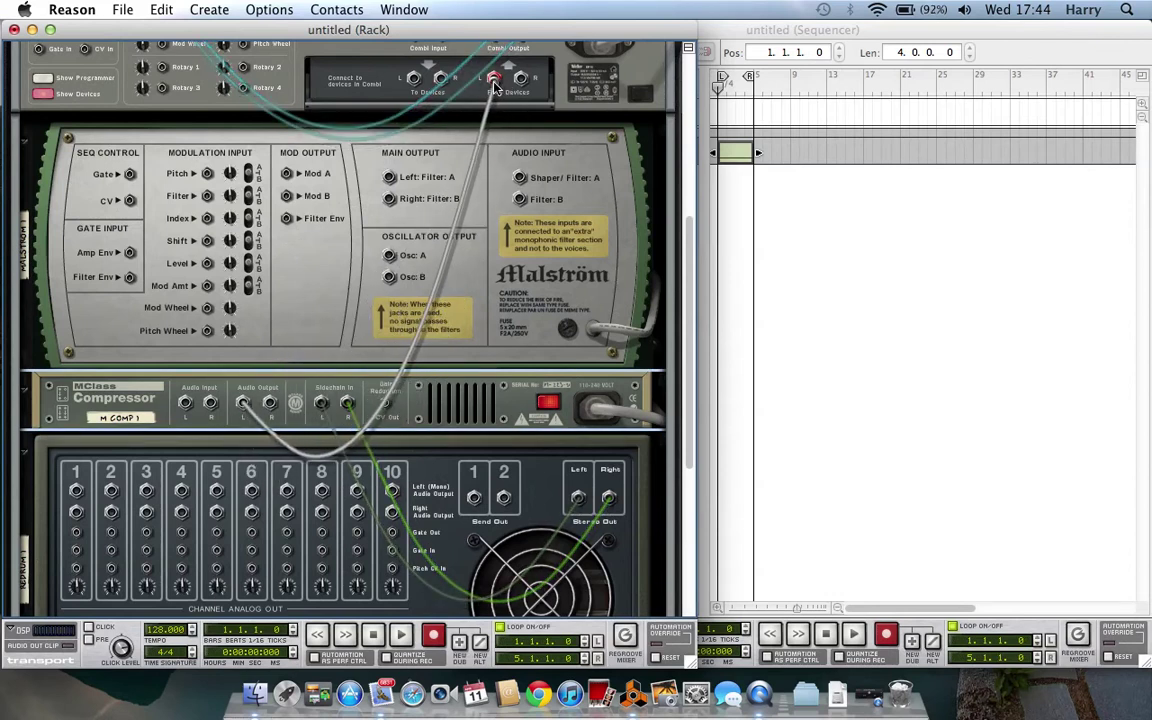
{"action": "left_click_drag", "start_coordinate": [503, 90], "coordinate": [494, 80]}
{"action": "scroll", "coordinate": [495, 220], "scroll_direction": "up", "scroll_amount": 1}
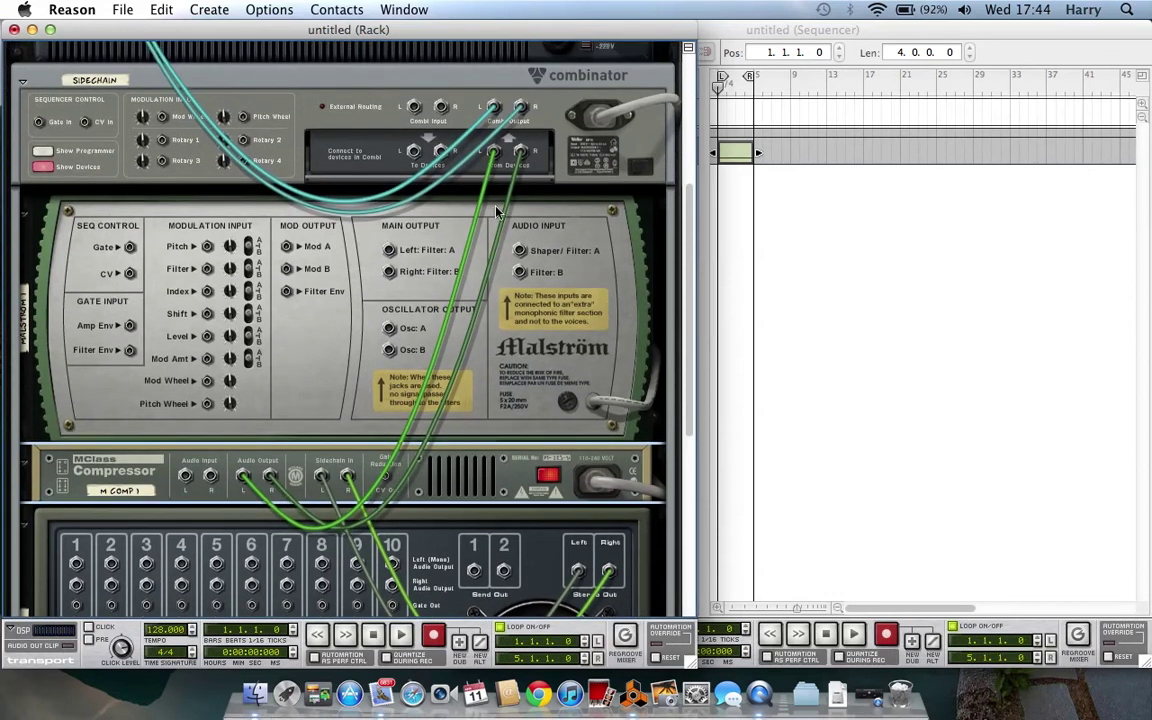
{"action": "left_click_drag", "start_coordinate": [185, 475], "coordinate": [392, 260]}
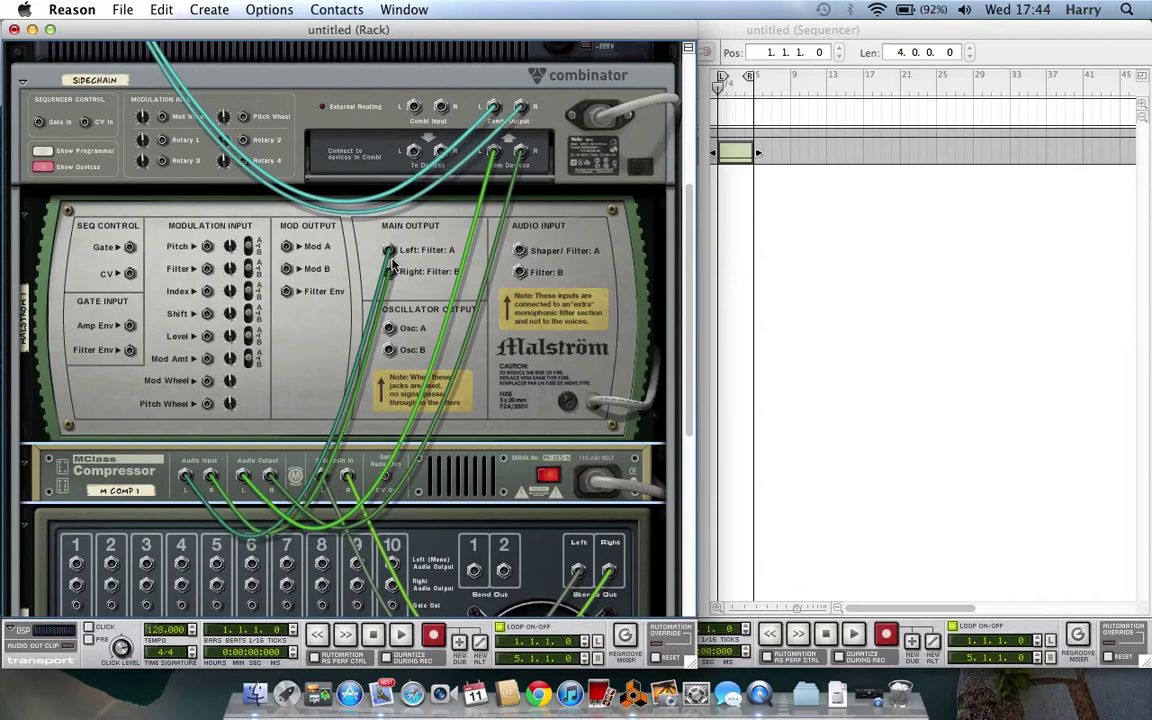
{"action": "scroll", "coordinate": [420, 393], "scroll_direction": "down", "scroll_amount": 5}
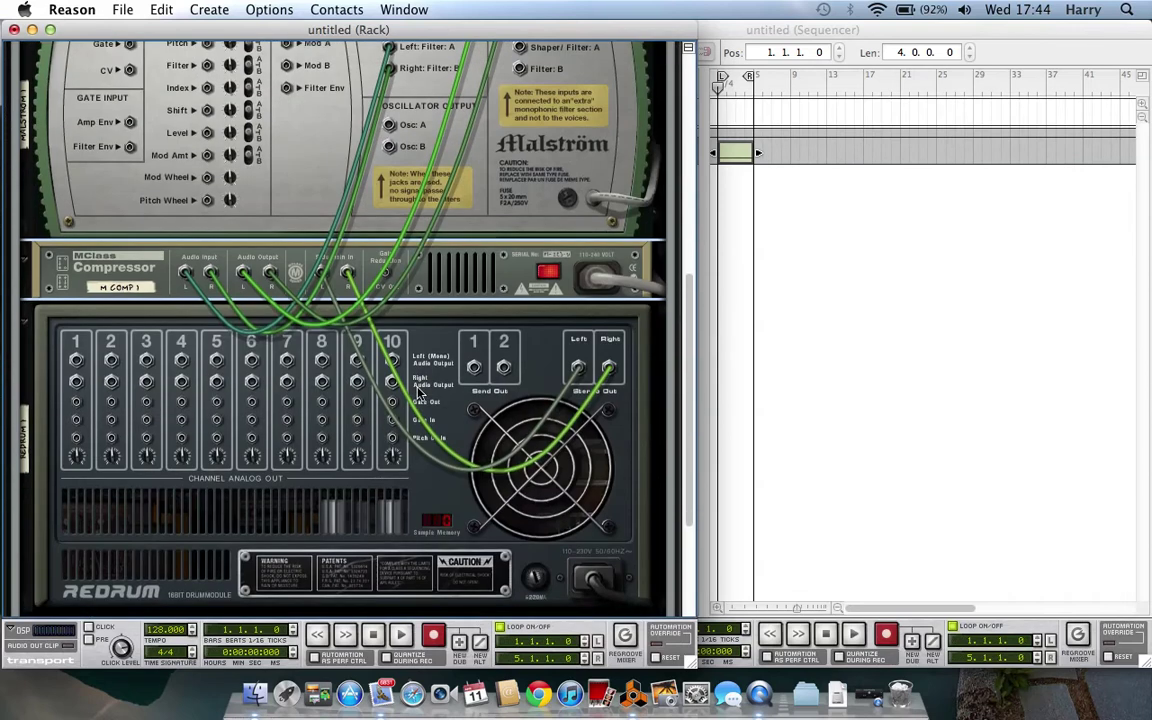
Flip the rack to the front and audition the Redrum kick pattern with Run.
{"action": "key", "text": "Tab"}
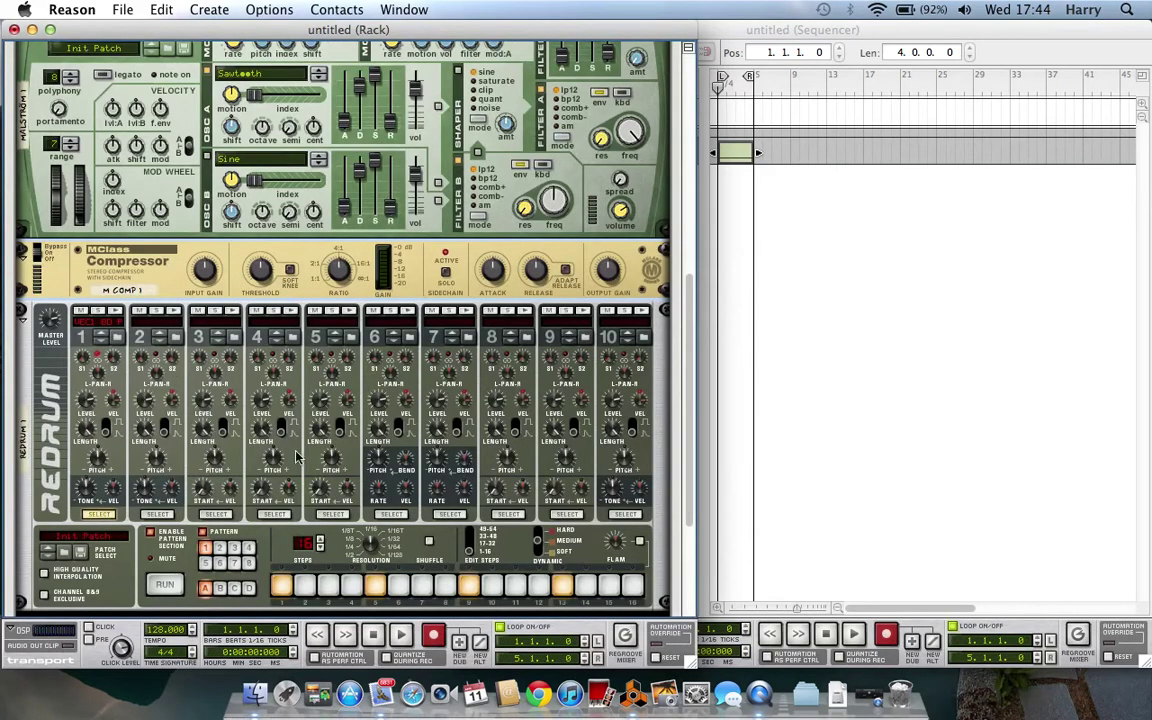
{"action": "left_click", "coordinate": [165, 583]}
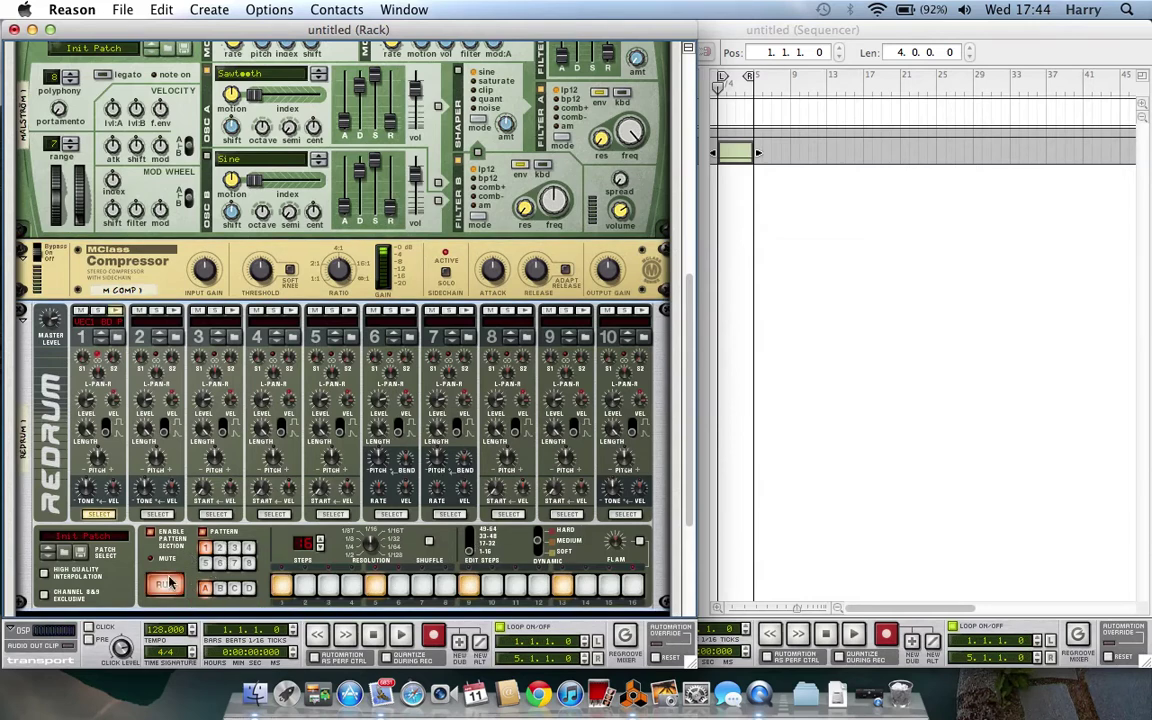
{"action": "left_click", "coordinate": [168, 583]}
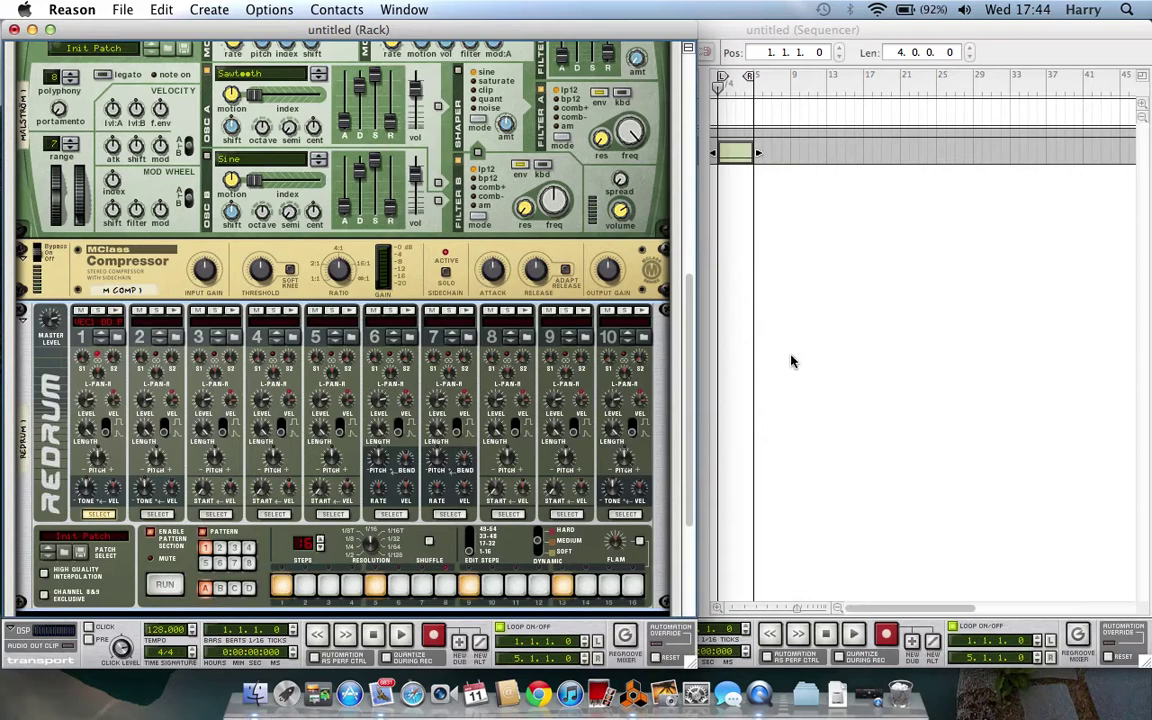
Start song playback from the Sequencer transport and return to the rack.
{"action": "left_click", "coordinate": [856, 598]}
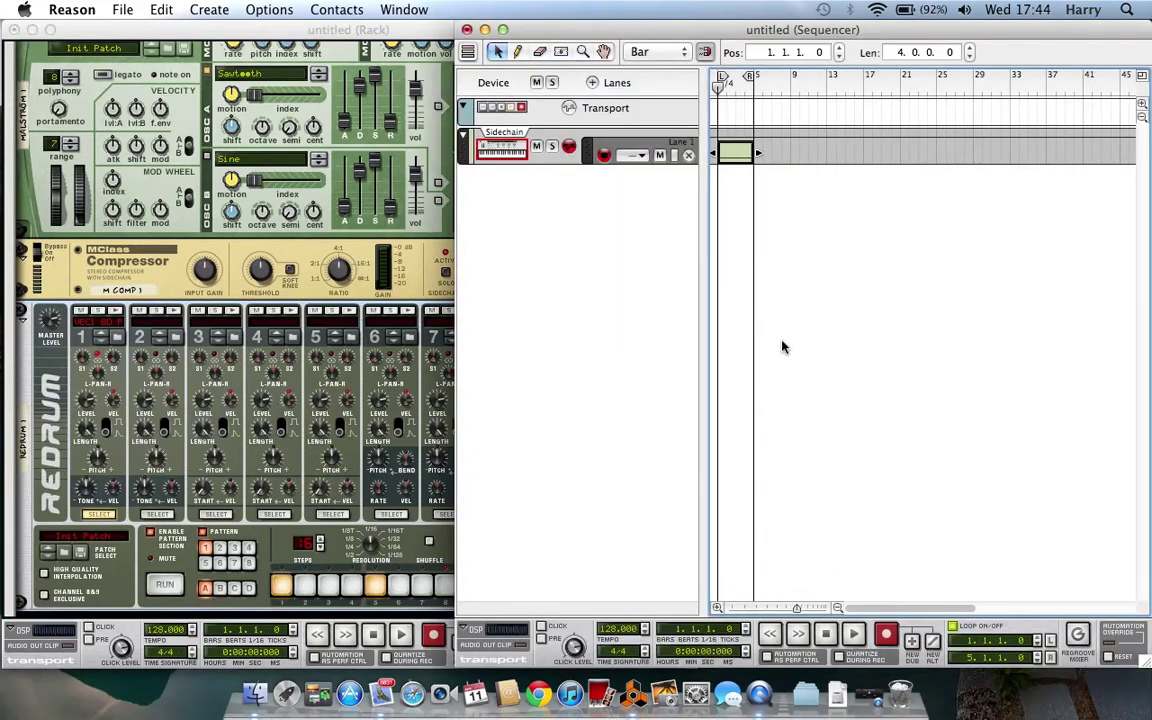
{"action": "left_click", "coordinate": [856, 632]}
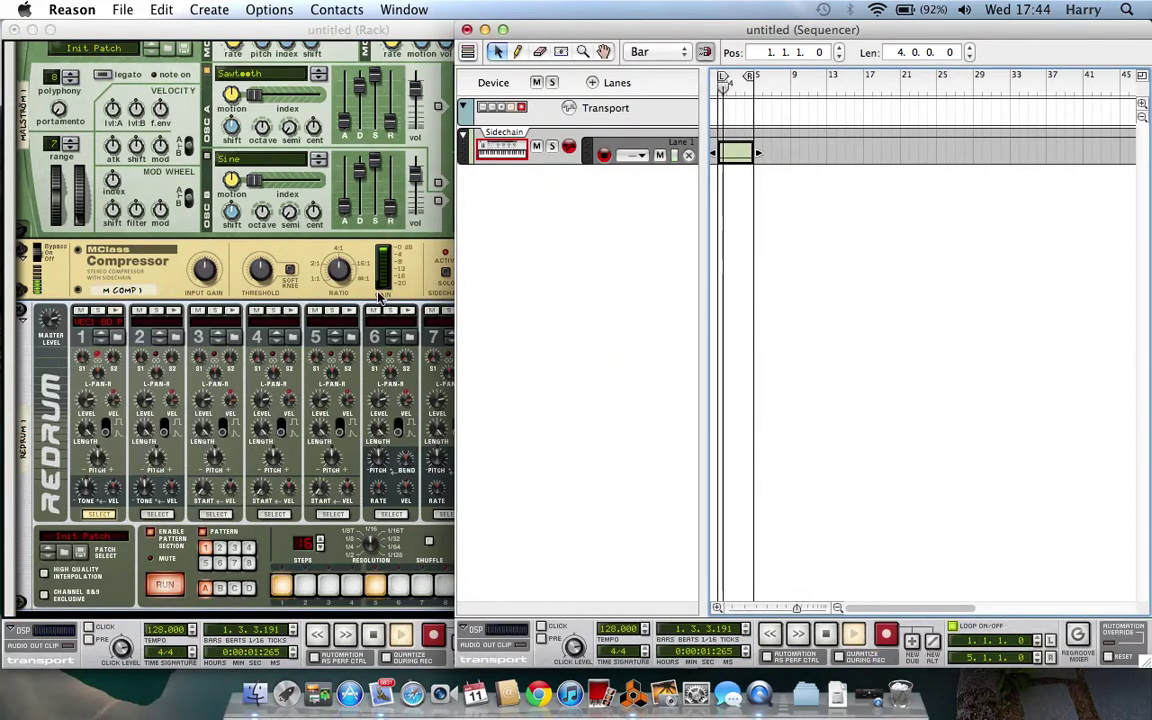
{"action": "left_click", "coordinate": [380, 250]}
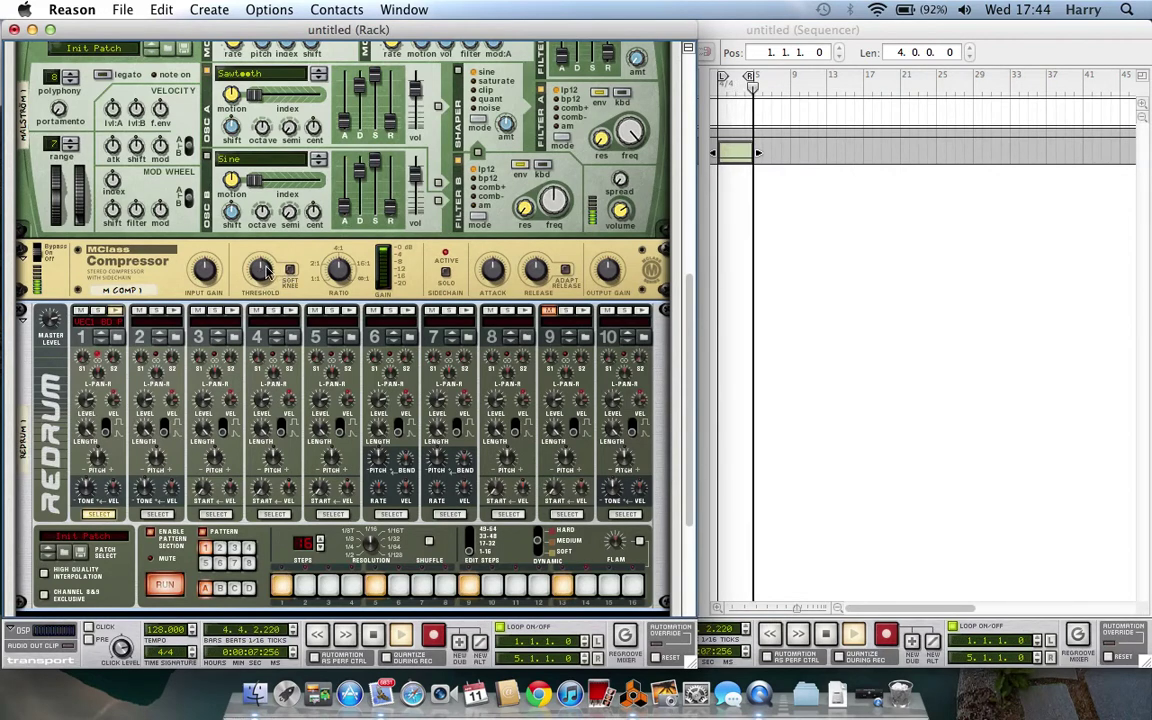
Set the compressor threshold to about −34 dB with a maximum ratio.
{"action": "mouse_move", "coordinate": [260, 269]}
{"action": "left_click_drag", "start_coordinate": [265, 283], "coordinate": [265, 295]}
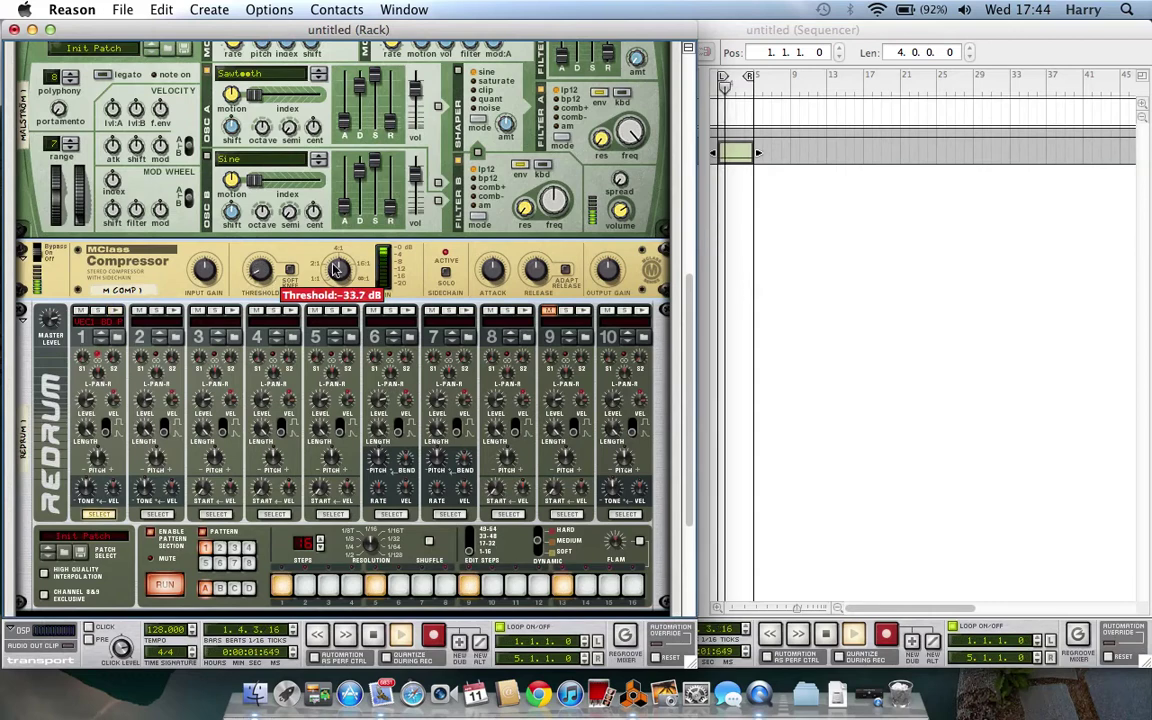
{"action": "left_click_drag", "start_coordinate": [330, 262], "coordinate": [325, 257]}
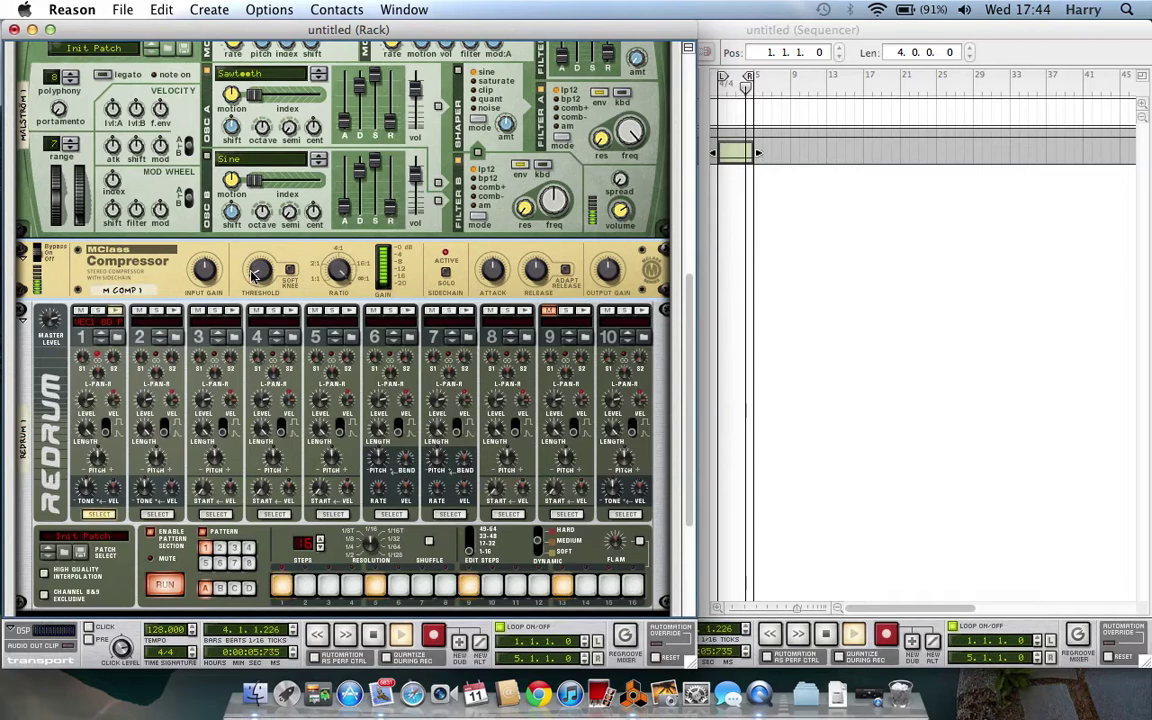
{"action": "left_click_drag", "start_coordinate": [255, 275], "coordinate": [255, 285]}
Stop playback and fold up the Sidechain Combinator.
{"action": "scroll", "coordinate": [417, 333], "scroll_direction": "up", "scroll_amount": 1}
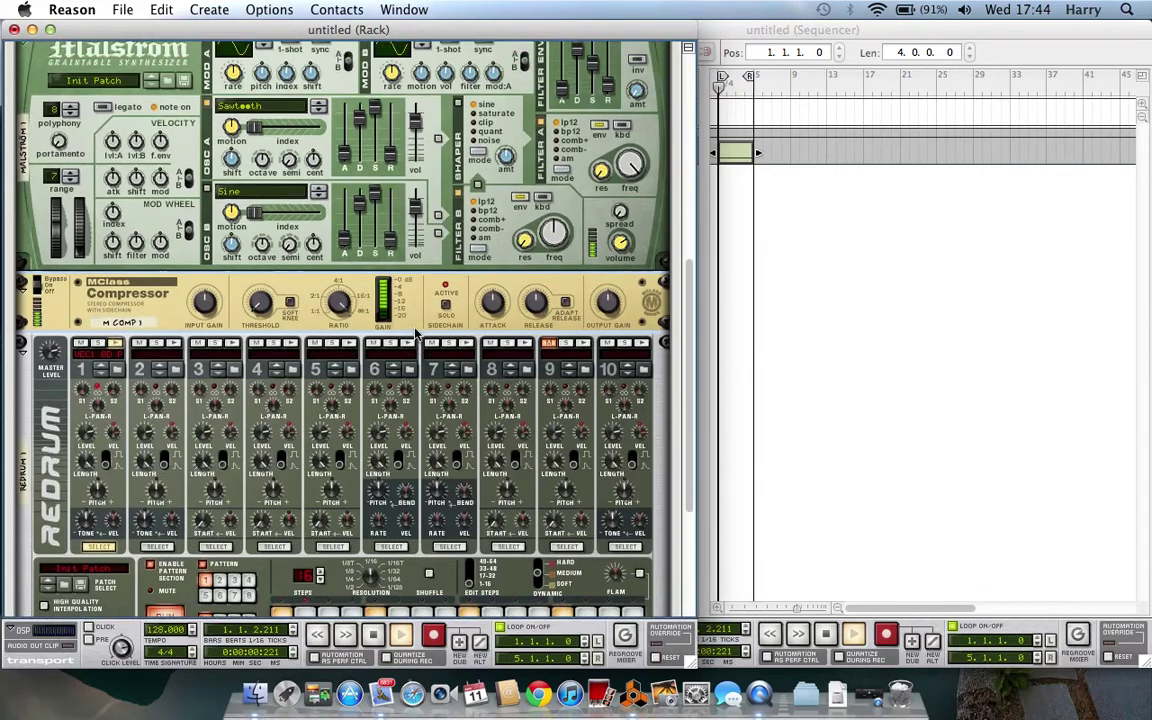
{"action": "scroll", "coordinate": [417, 333], "scroll_direction": "up", "scroll_amount": 5}
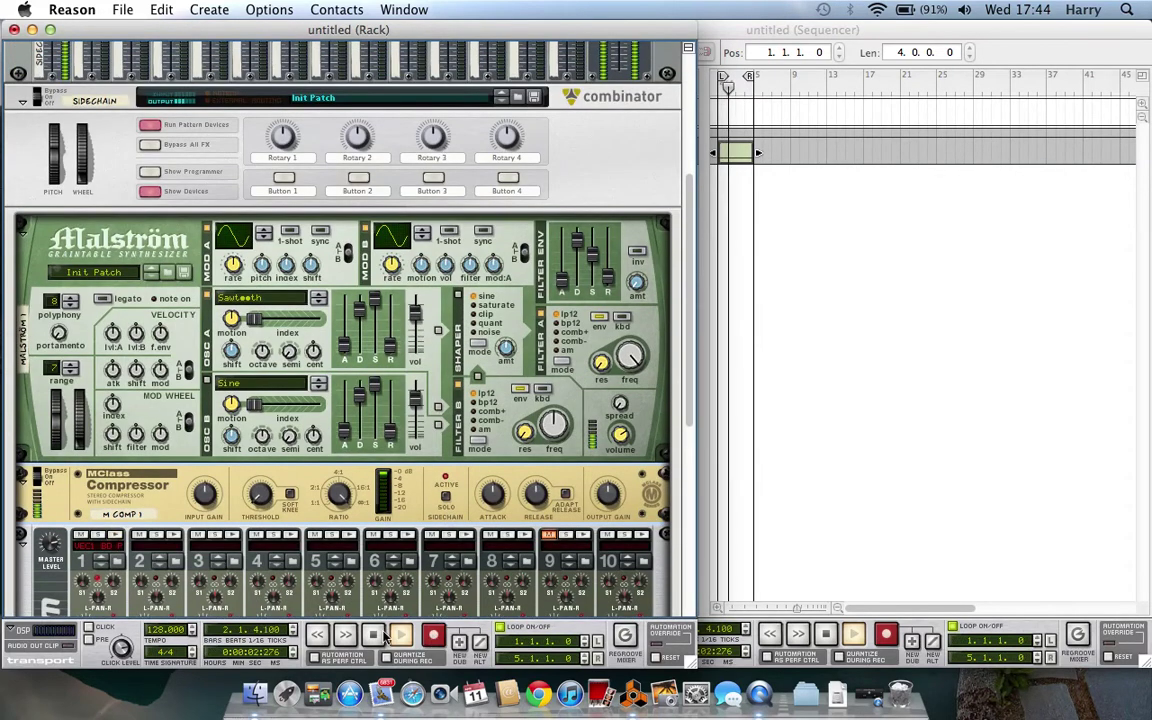
{"action": "left_click", "coordinate": [373, 635]}
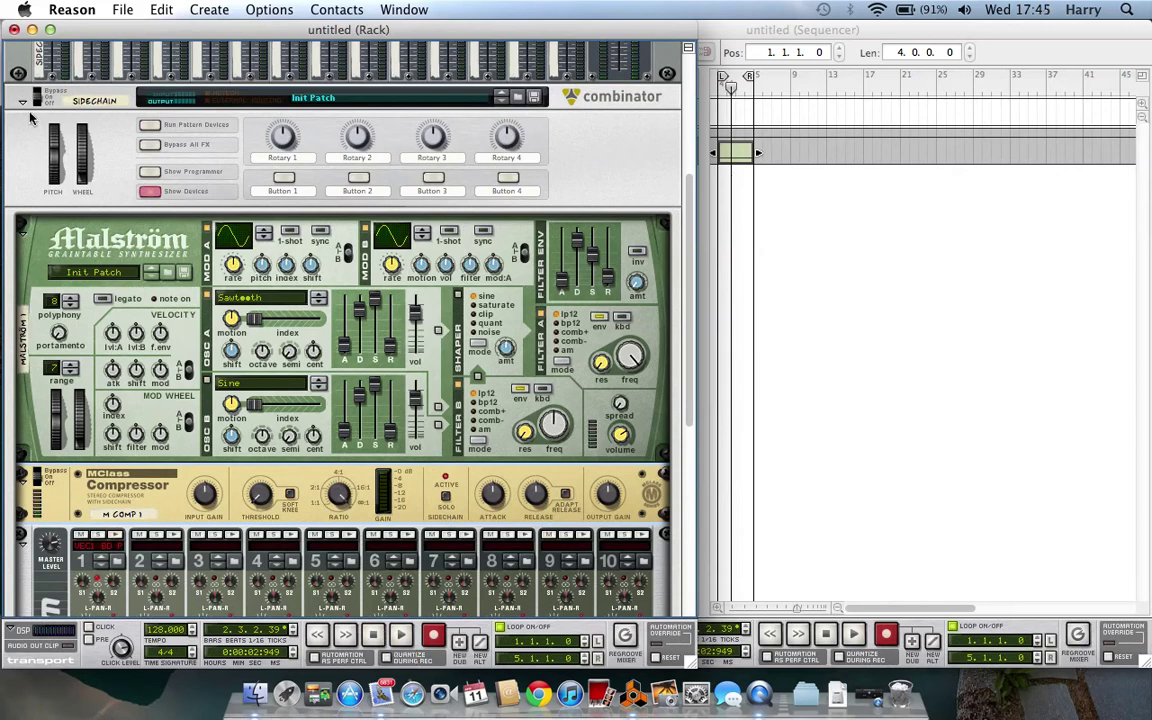
{"action": "left_click", "coordinate": [23, 101]}
Add a new Redrum Drum Computer below the Combinator and initialize its patch.
{"action": "right_click", "coordinate": [182, 407]}
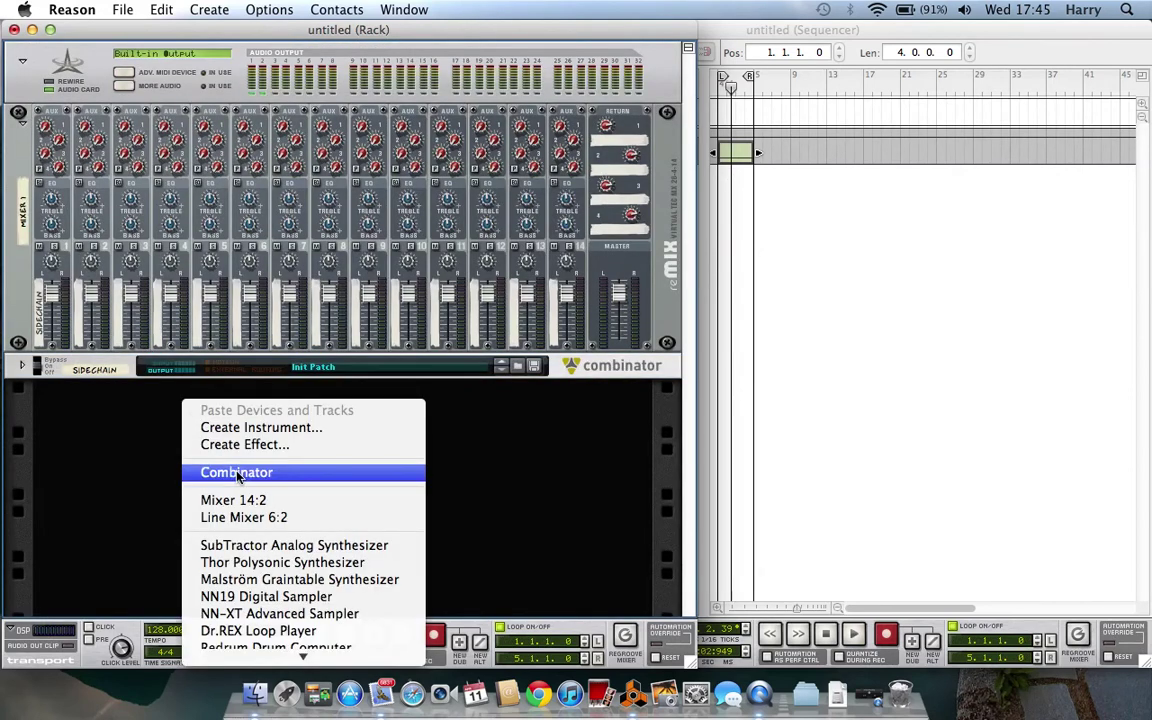
{"action": "left_click", "coordinate": [287, 648]}
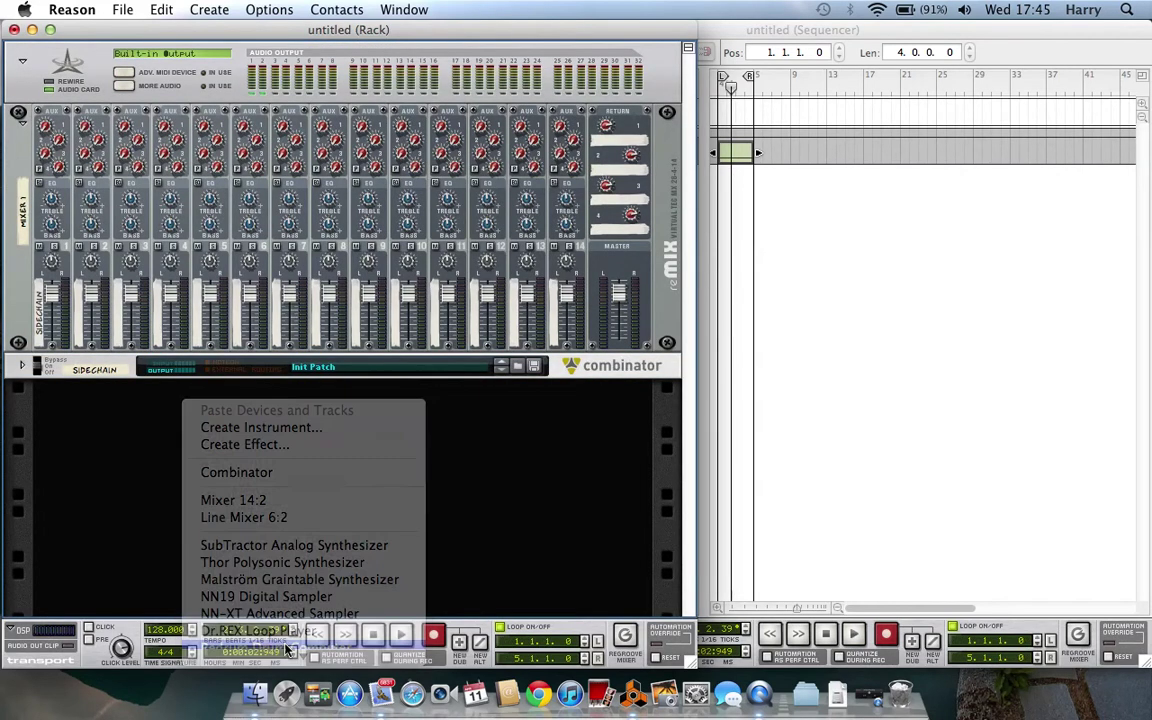
{"action": "right_click", "coordinate": [157, 368]}
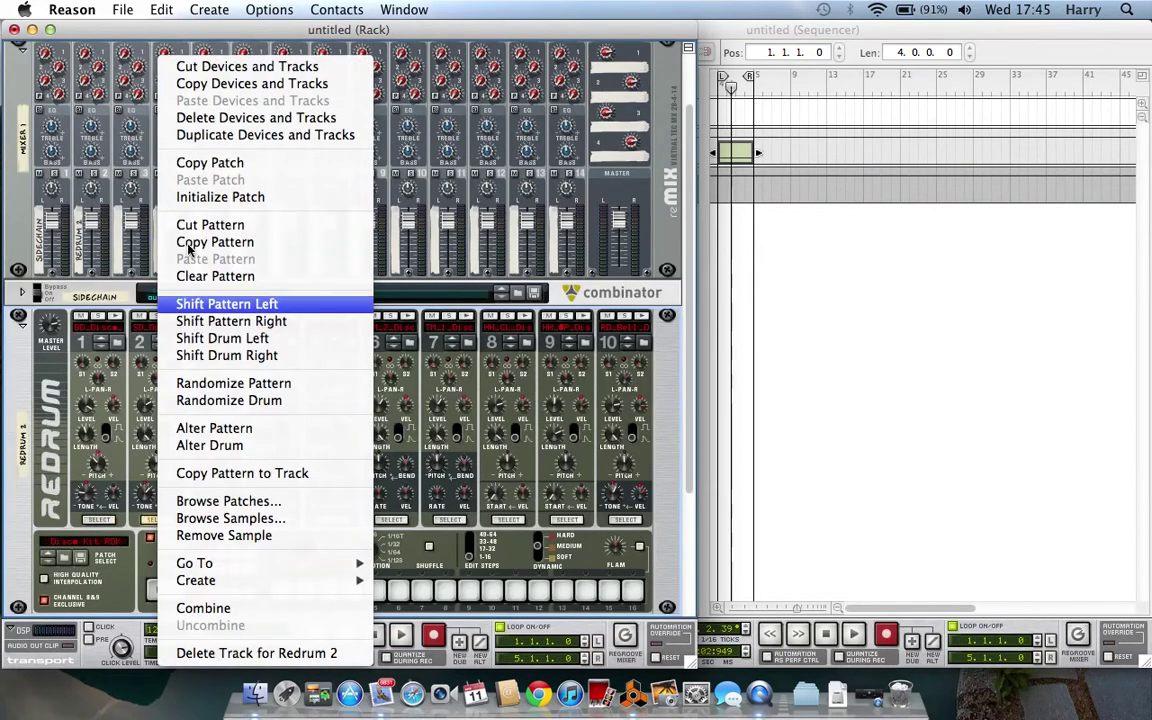
{"action": "left_click", "coordinate": [201, 199]}
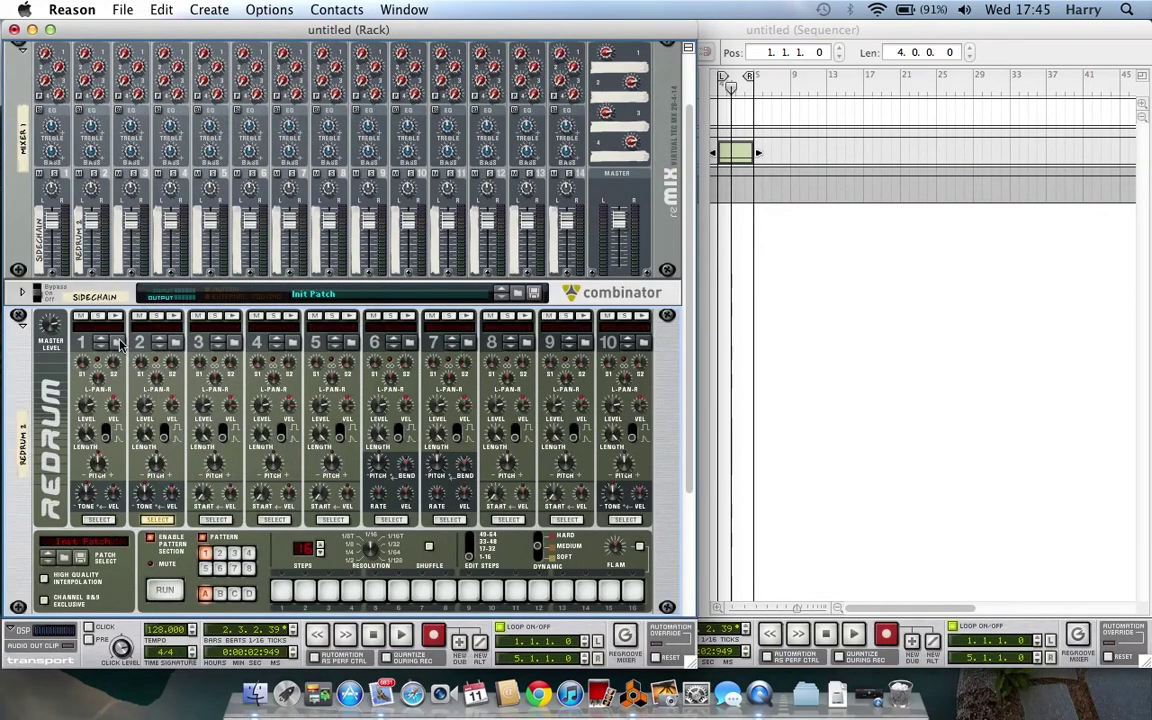
Choose the VEC1 BD Punchy 26 kick sample for Redrum channel 1.
{"action": "left_click", "coordinate": [349, 342]}
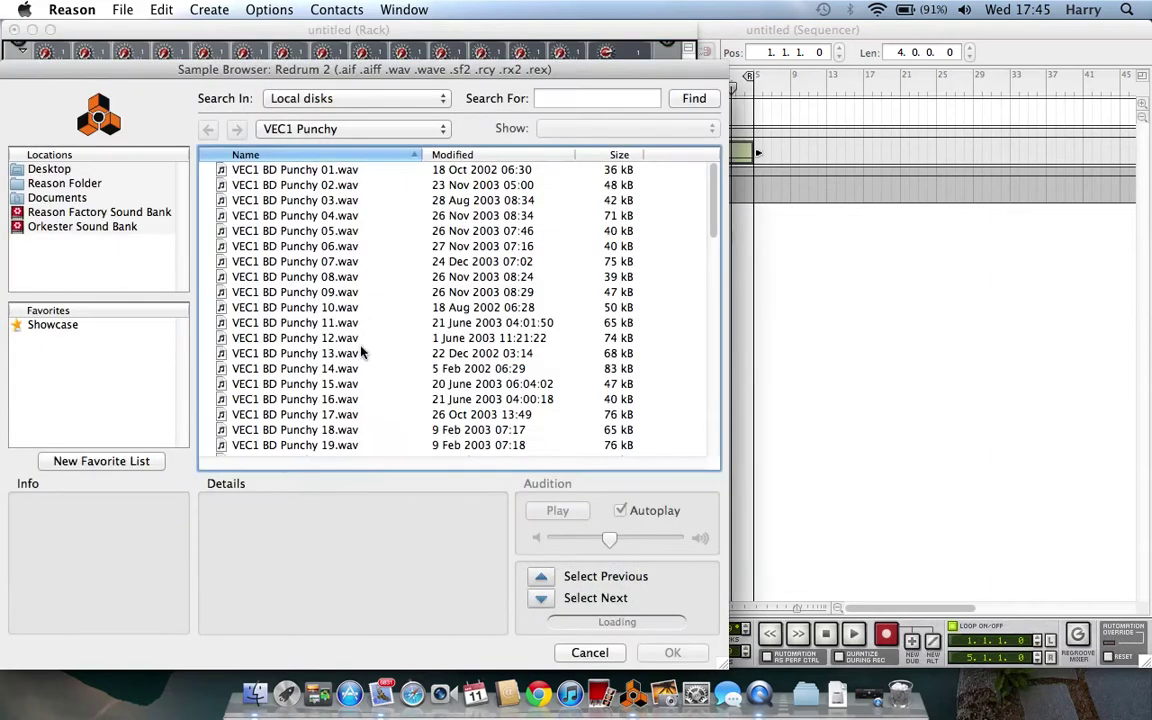
{"action": "left_click", "coordinate": [362, 352]}
{"action": "scroll", "coordinate": [352, 428], "scroll_direction": "down", "scroll_amount": 4}
{"action": "left_click", "coordinate": [352, 428]}
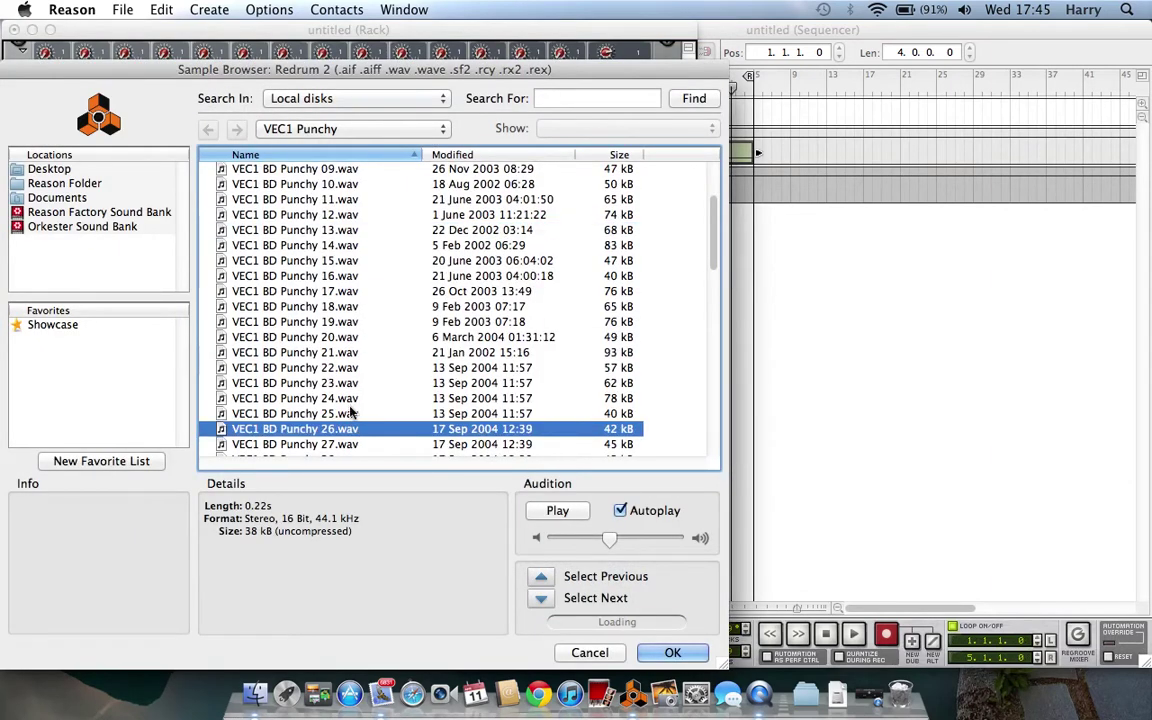
Load the chosen kick sample and program Redrum kick hits on steps 1, 5, 9 and 13.
{"action": "left_click", "coordinate": [670, 652]}
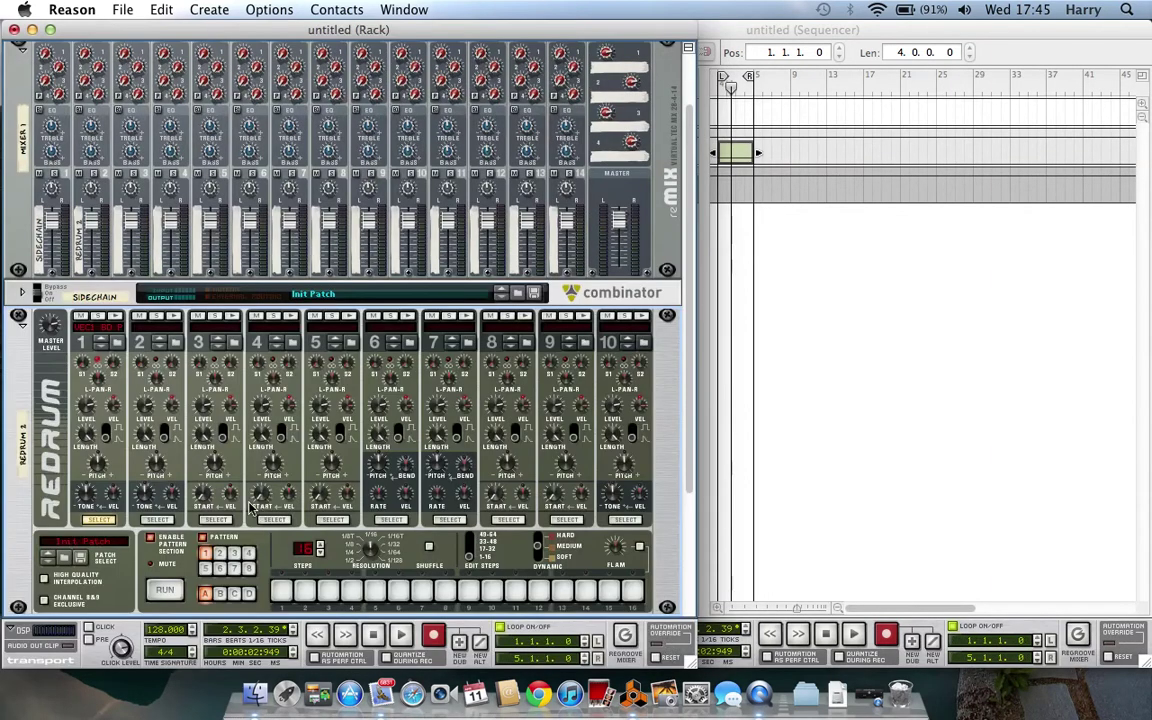
{"action": "left_click", "coordinate": [374, 592]}
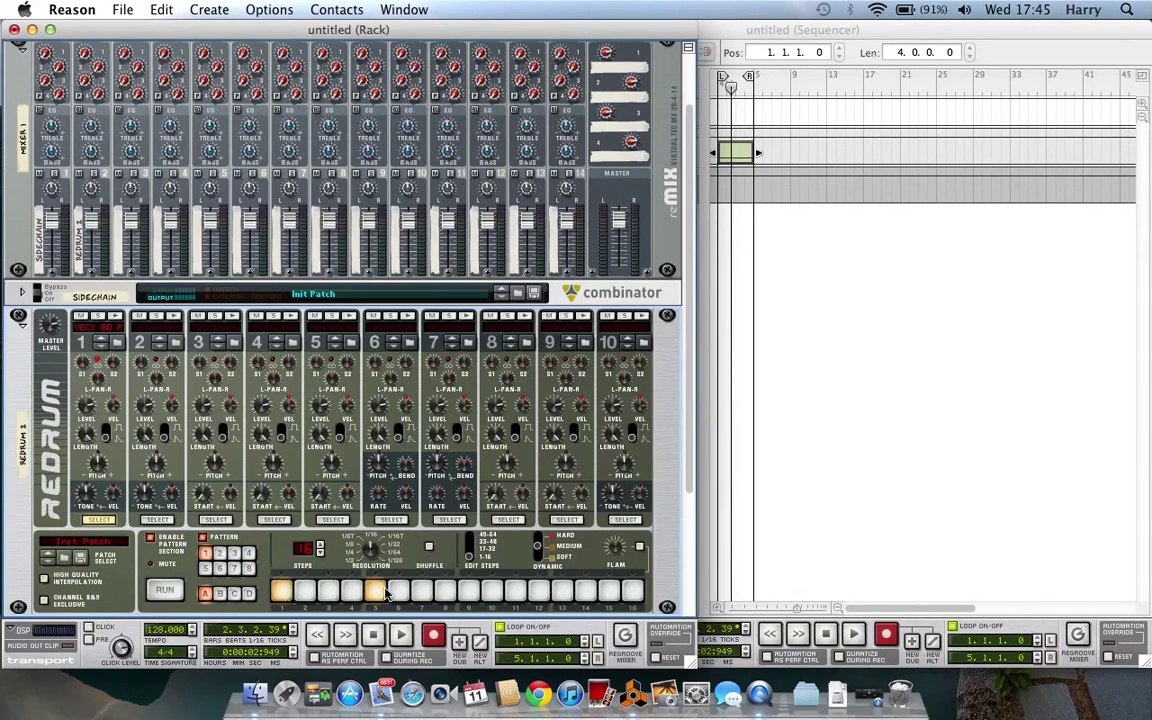
{"action": "left_click", "coordinate": [468, 592]}
{"action": "left_click", "coordinate": [562, 592]}
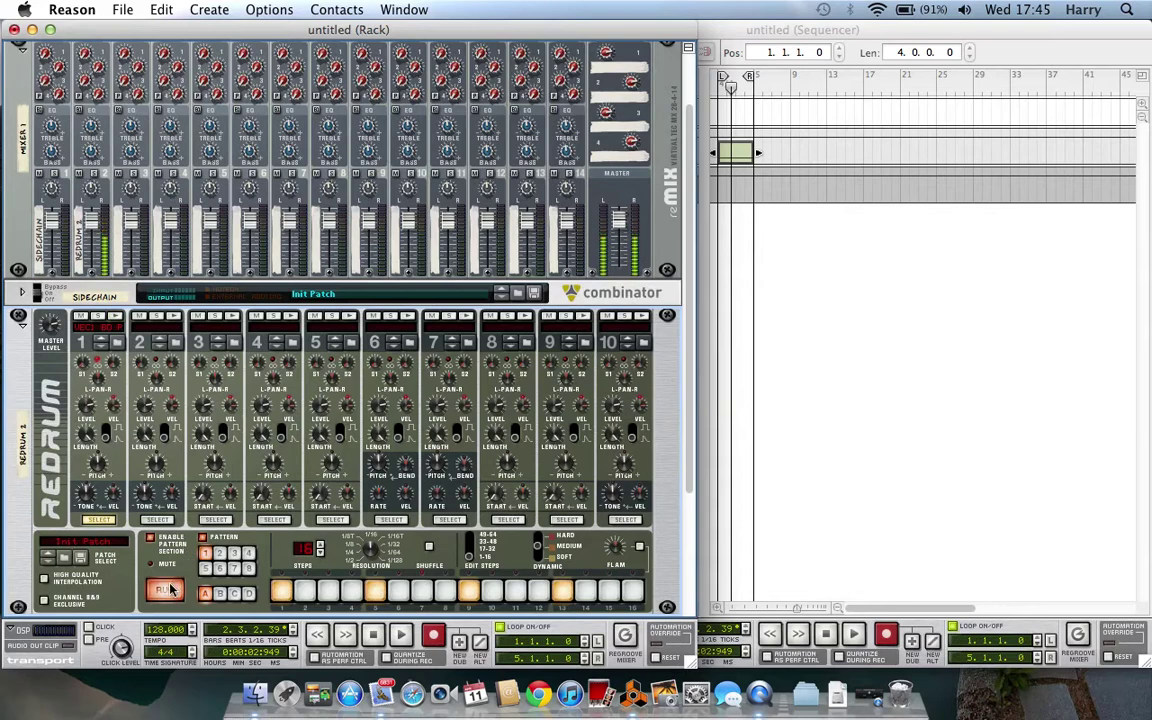
Play the song from the start, then unfold the Combinator to show its devices.
{"action": "left_click", "coordinate": [729, 97]}
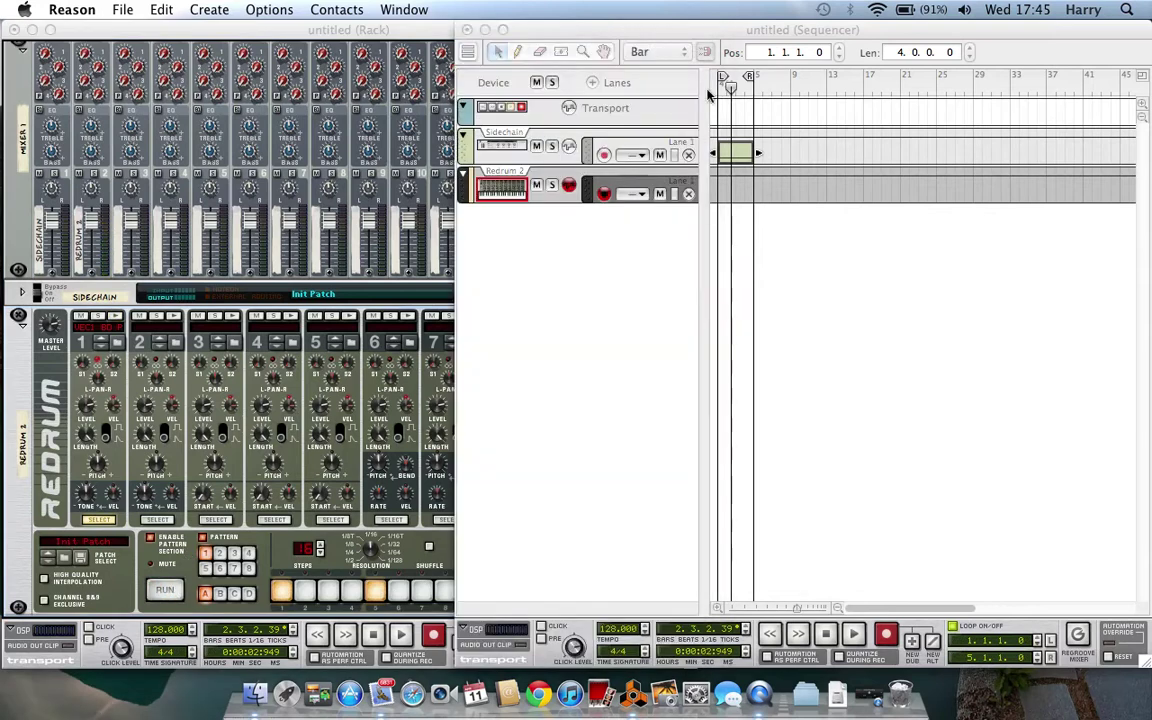
{"action": "left_click", "coordinate": [716, 88]}
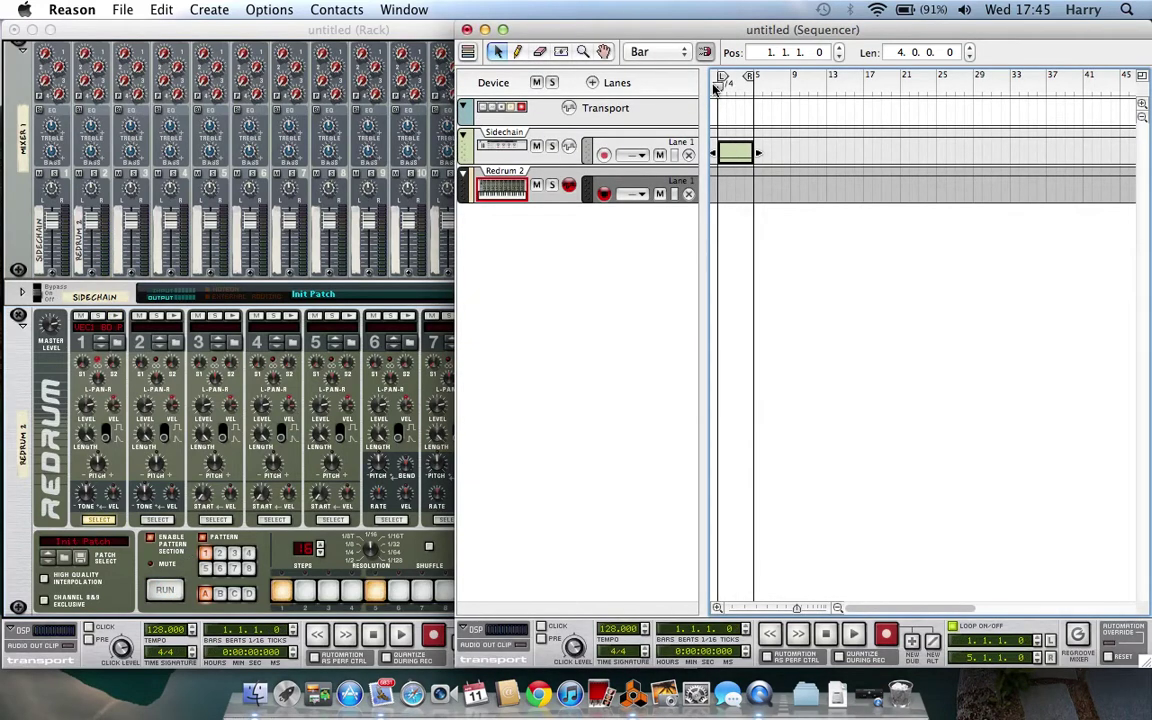
{"action": "key", "text": "space"}
{"action": "left_click", "coordinate": [19, 314]}
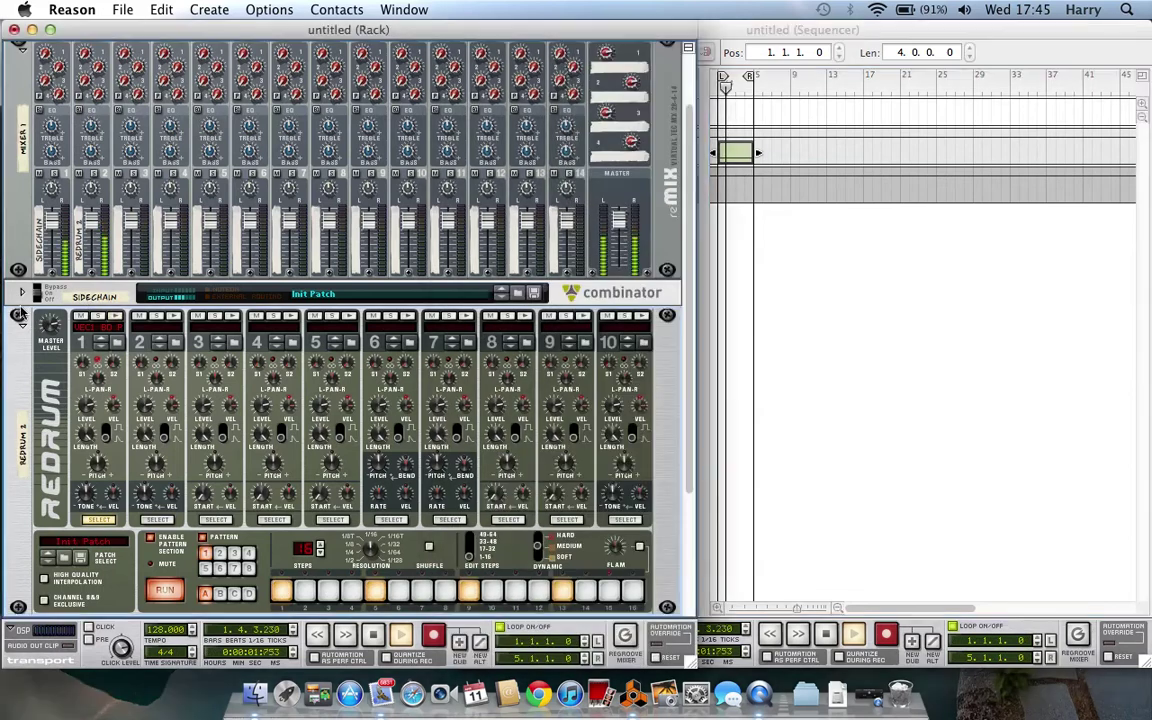
{"action": "left_click", "coordinate": [21, 292]}
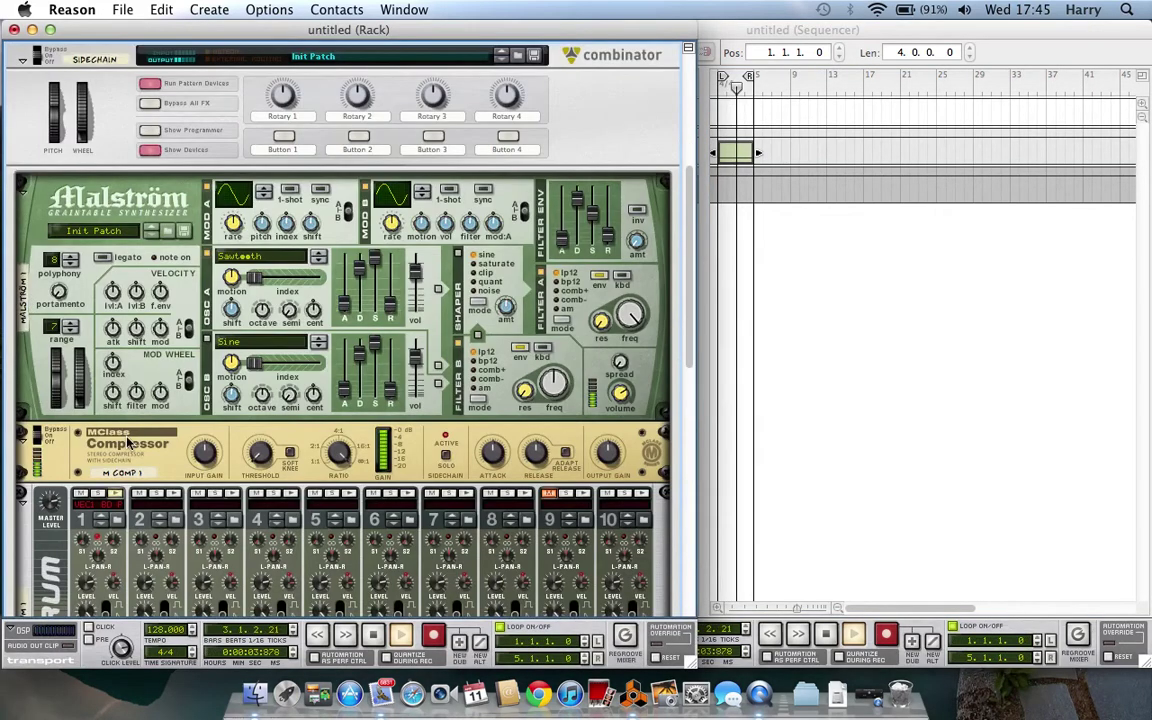
Toggle the MClass Compressor bypass twice, leave it on, and set input gain to 6.8 dB.
{"action": "scroll", "coordinate": [127, 443], "scroll_direction": "down", "scroll_amount": 3}
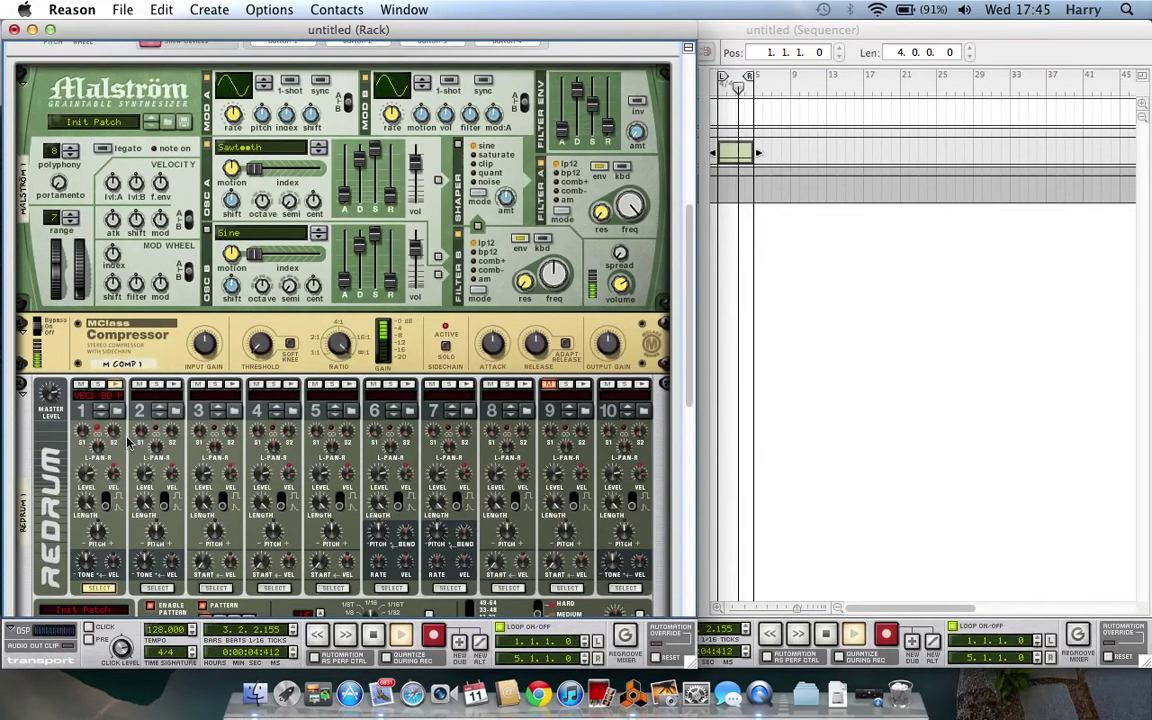
{"action": "left_click", "coordinate": [38, 323]}
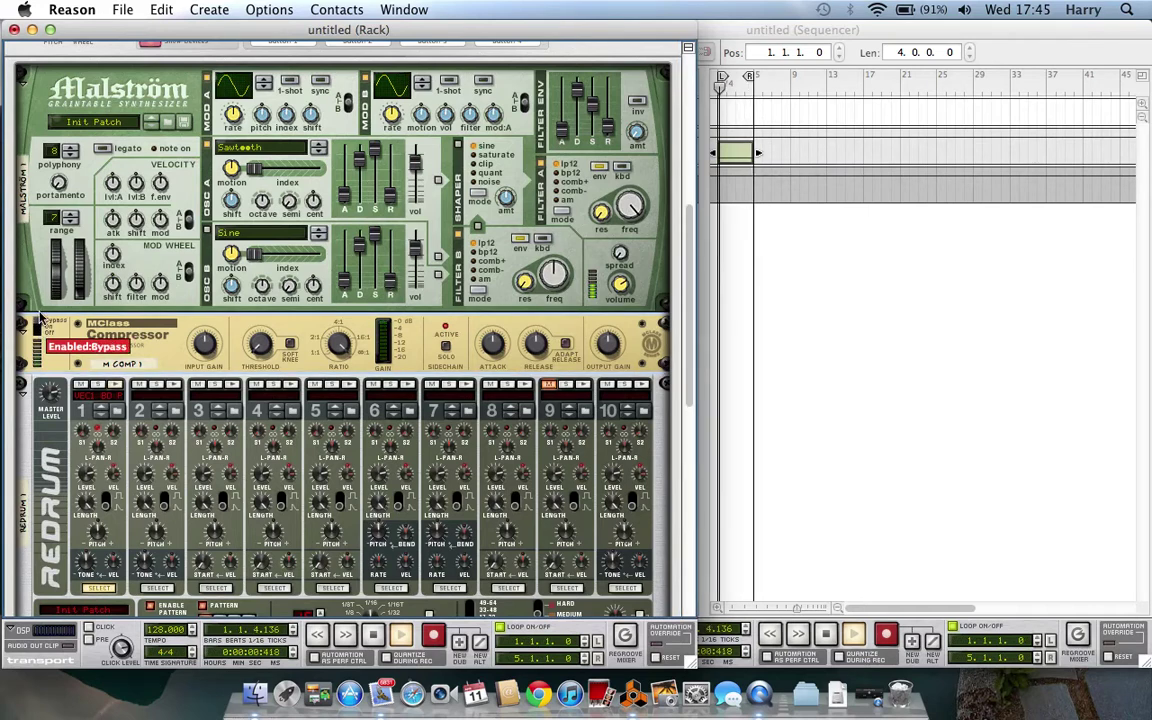
{"action": "left_click", "coordinate": [38, 322]}
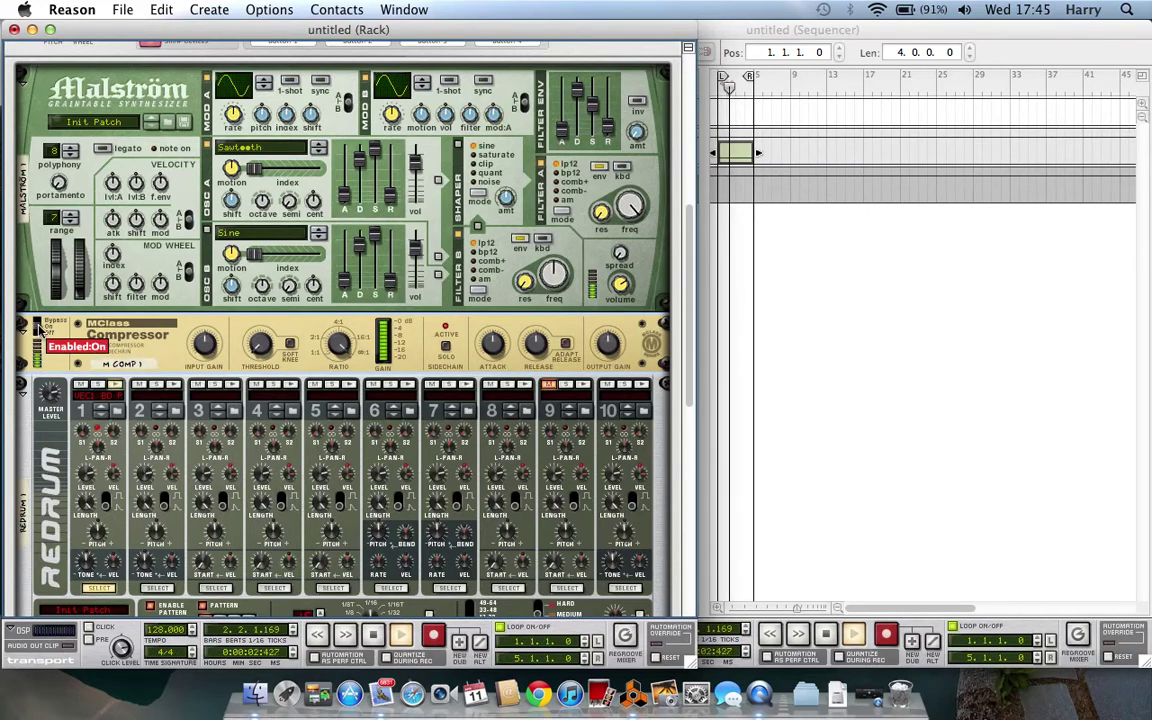
{"action": "left_click", "coordinate": [38, 323]}
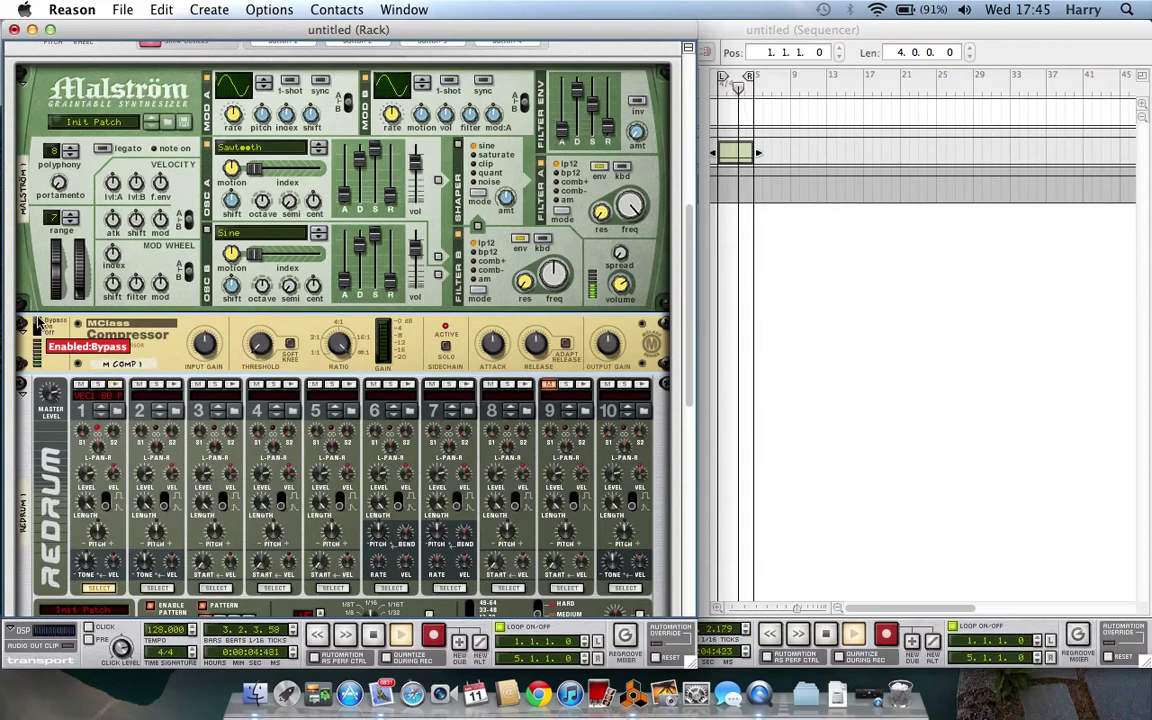
{"action": "left_click", "coordinate": [38, 326]}
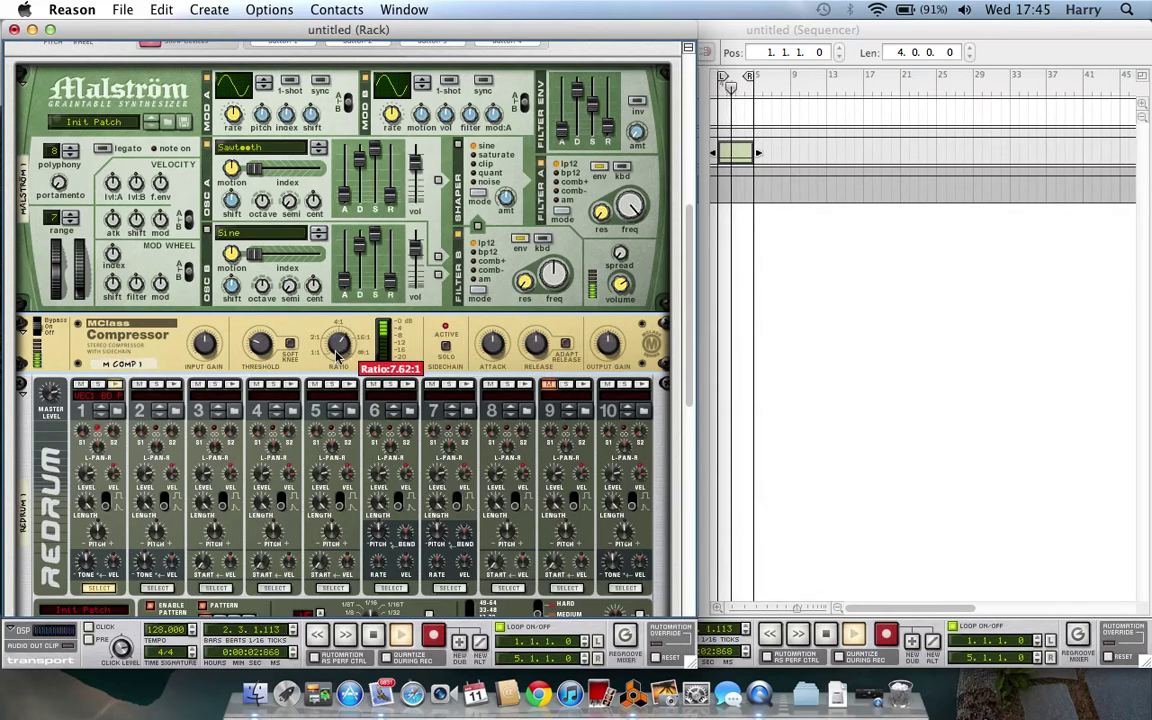
{"action": "mouse_move", "coordinate": [260, 344]}
{"action": "left_click_drag", "start_coordinate": [208, 346], "coordinate": [206, 343]}
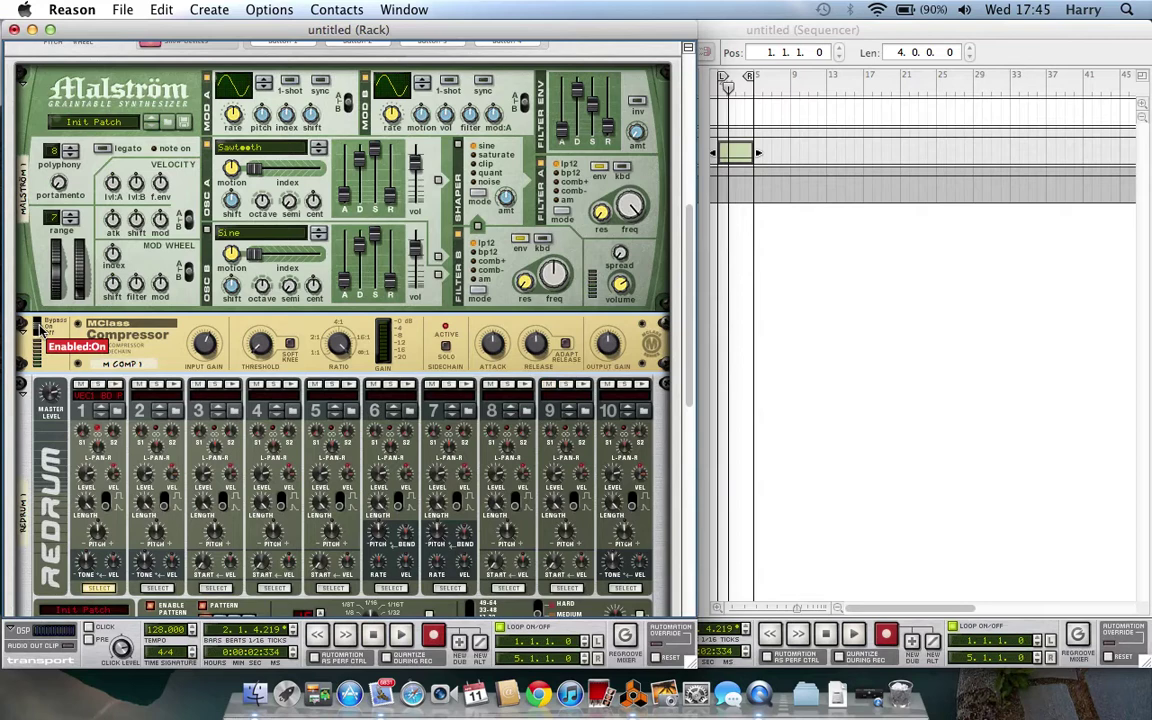
{"action": "scroll", "coordinate": [150, 360], "scroll_direction": "up", "scroll_amount": 5}
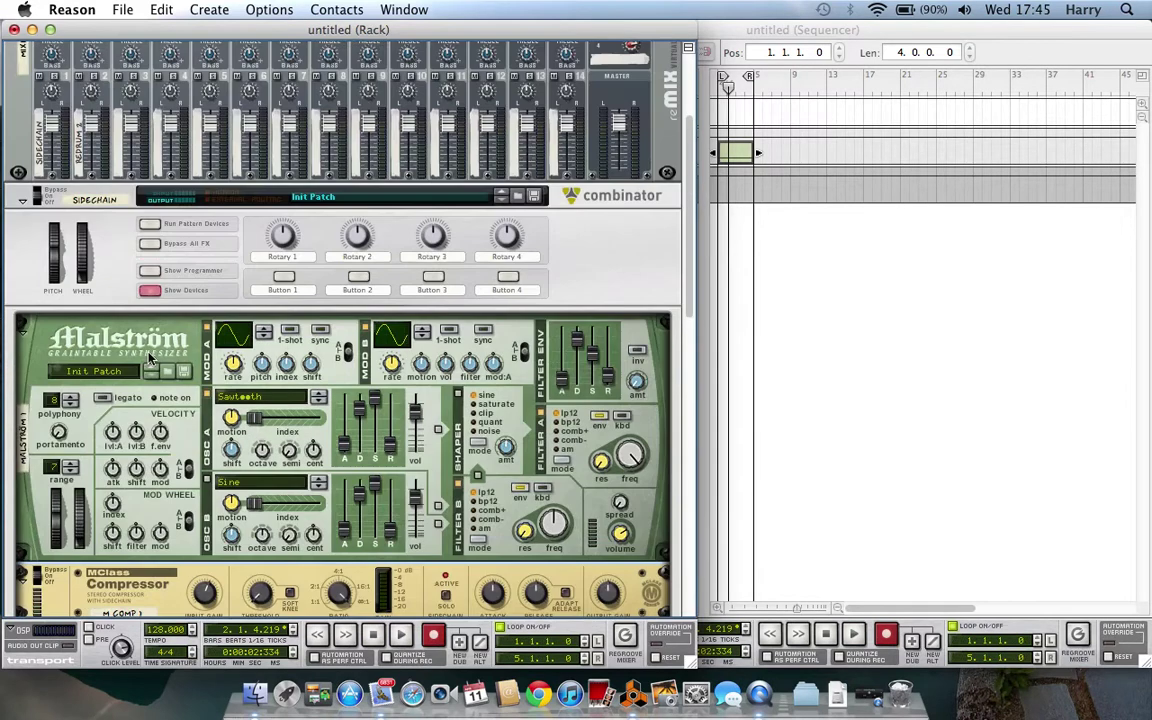